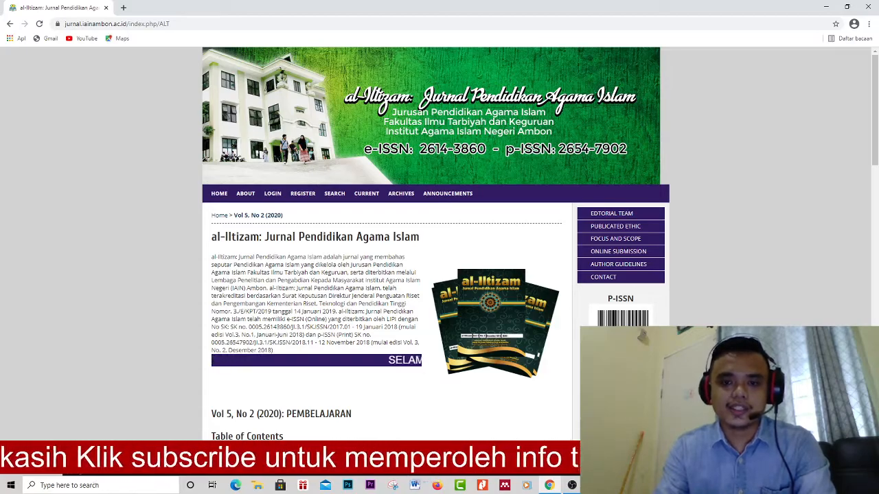
{"action": "scroll", "coordinate": [363, 216], "scroll_direction": "up", "scroll_amount": 5}
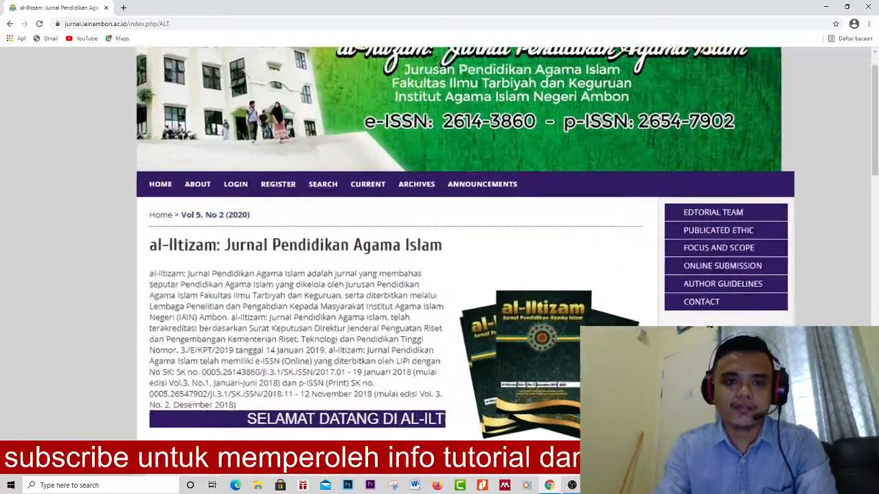
{"action": "scroll", "coordinate": [363, 216], "scroll_direction": "up", "scroll_amount": 1}
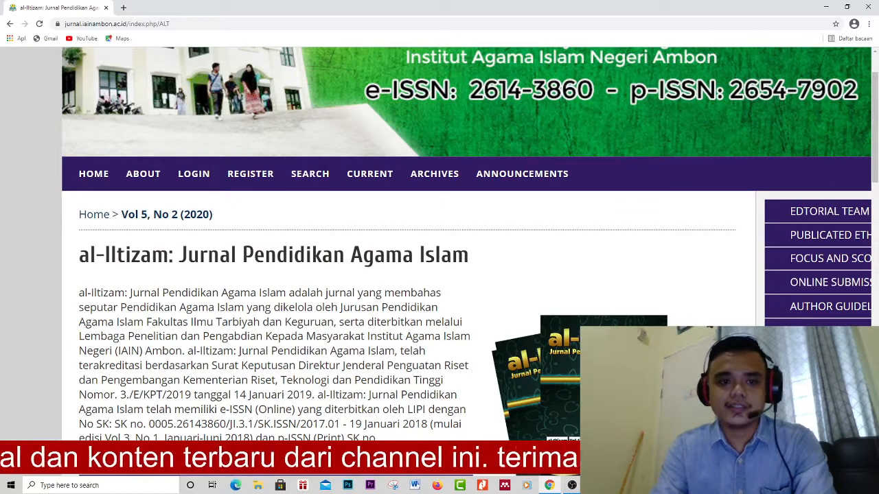
{"action": "scroll", "coordinate": [167, 201], "scroll_direction": "up", "scroll_amount": 5}
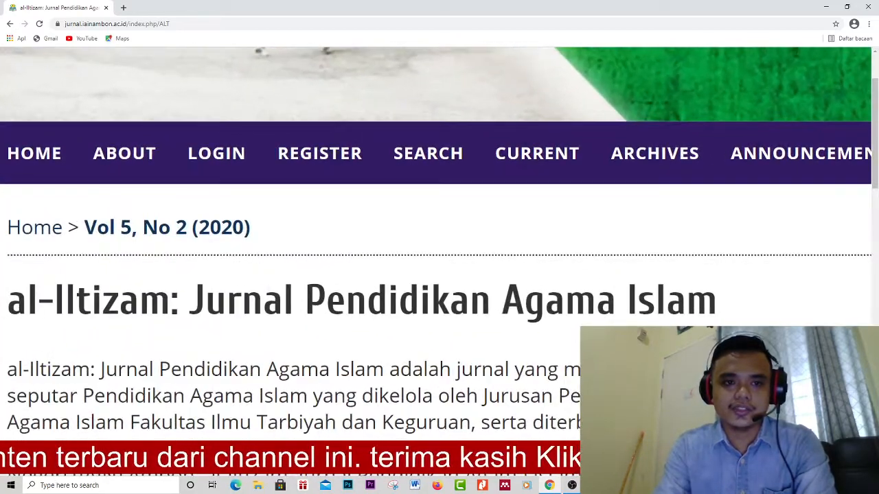
{"action": "scroll", "coordinate": [167, 201], "scroll_direction": "left", "scroll_amount": 1}
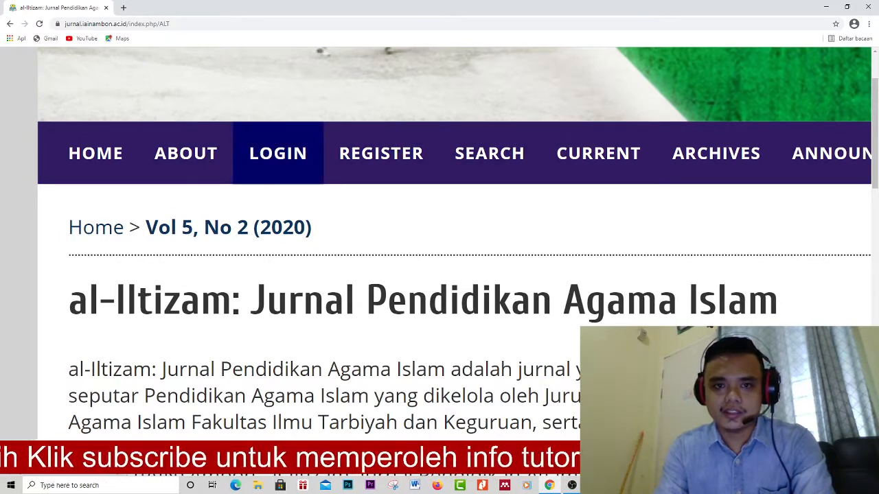
{"action": "scroll", "coordinate": [314, 192], "scroll_direction": "down", "scroll_amount": 5}
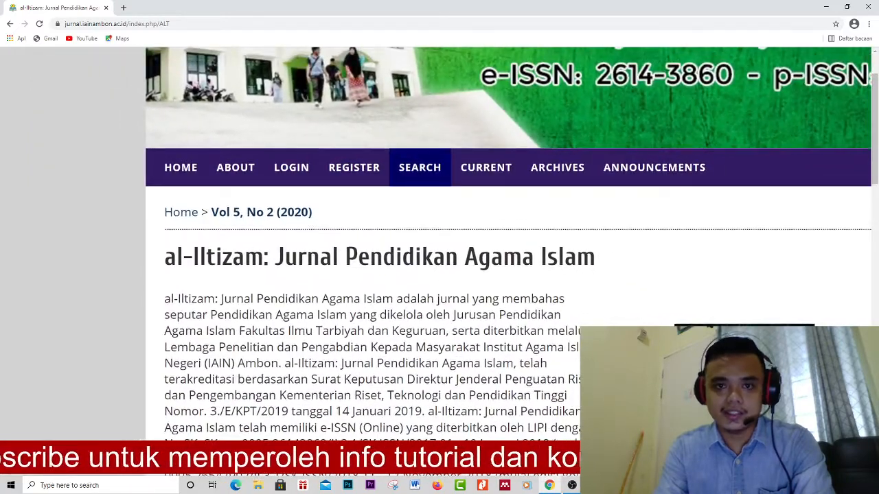
{"action": "scroll", "coordinate": [406, 183], "scroll_direction": "up", "scroll_amount": 2}
{"action": "scroll", "coordinate": [388, 165], "scroll_direction": "up", "scroll_amount": 1}
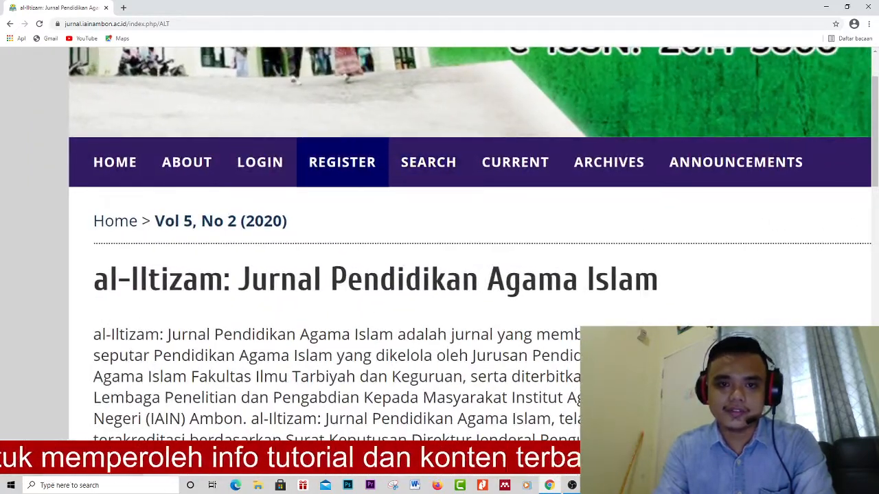
- Open the journal's user registration form from the REGISTER link
{"action": "left_click", "coordinate": [342, 162]}
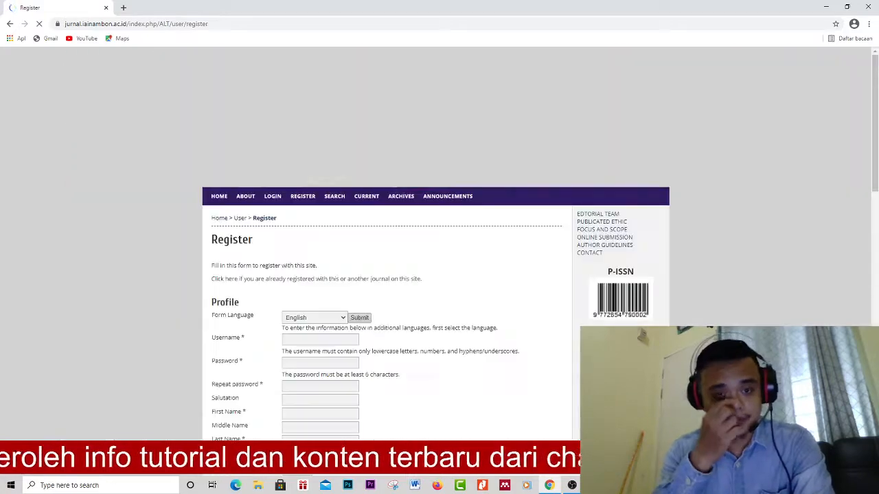
{"action": "scroll", "coordinate": [440, 275], "scroll_direction": "down", "scroll_amount": 2}
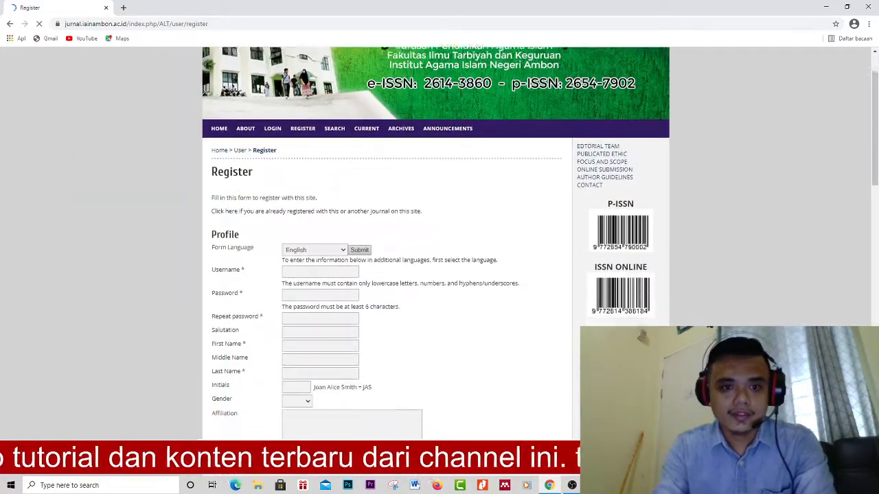
{"action": "scroll", "coordinate": [373, 290], "scroll_direction": "up", "scroll_amount": 5}
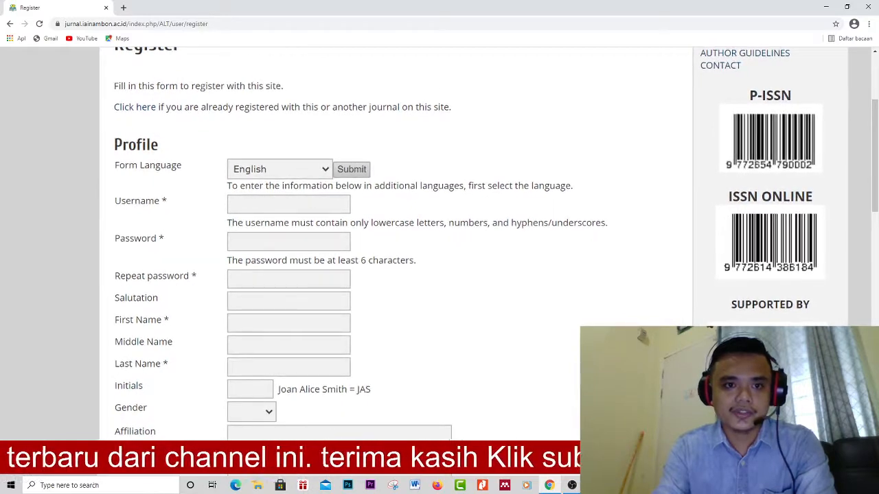
{"action": "scroll", "coordinate": [249, 289], "scroll_direction": "up", "scroll_amount": 3}
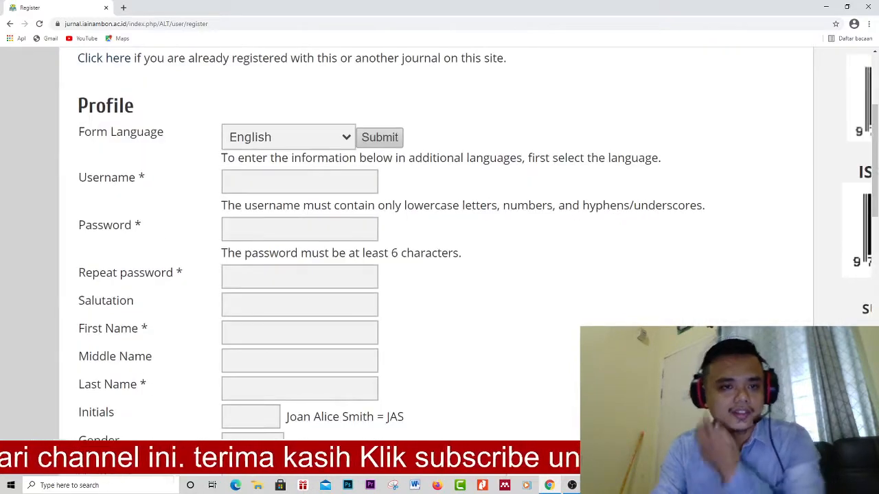
- Enter the chosen username and the account password, then move to Repeat password
{"action": "left_click", "coordinate": [299, 182]}
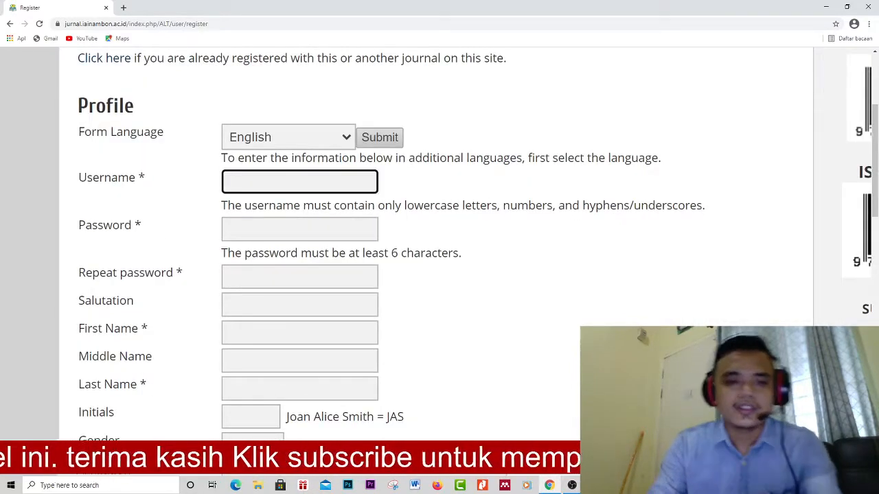
{"action": "type", "text": "hah"}
{"action": "key", "text": "BackSpace"}
{"action": "type", "text": "nin"}
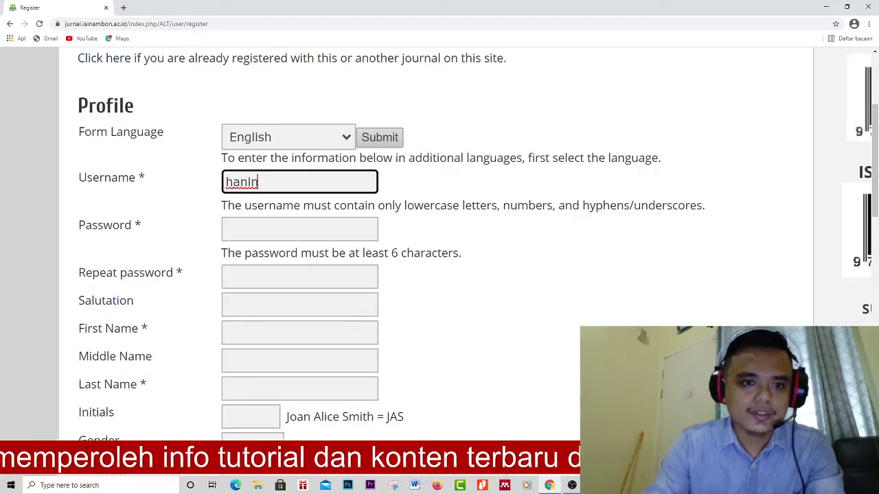
{"action": "left_click", "coordinate": [226, 229]}
{"action": "type", "text": "•••••••"}
{"action": "left_click", "coordinate": [227, 276]}
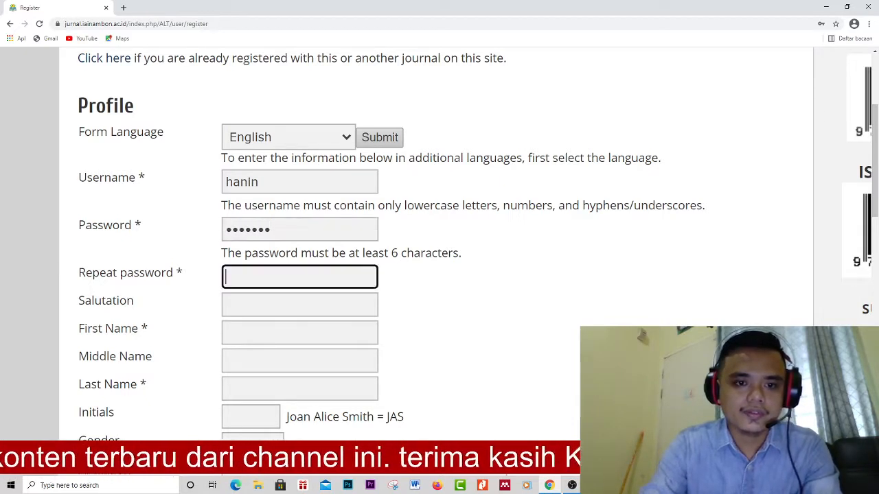
{"action": "type", "text": "•••••••"}
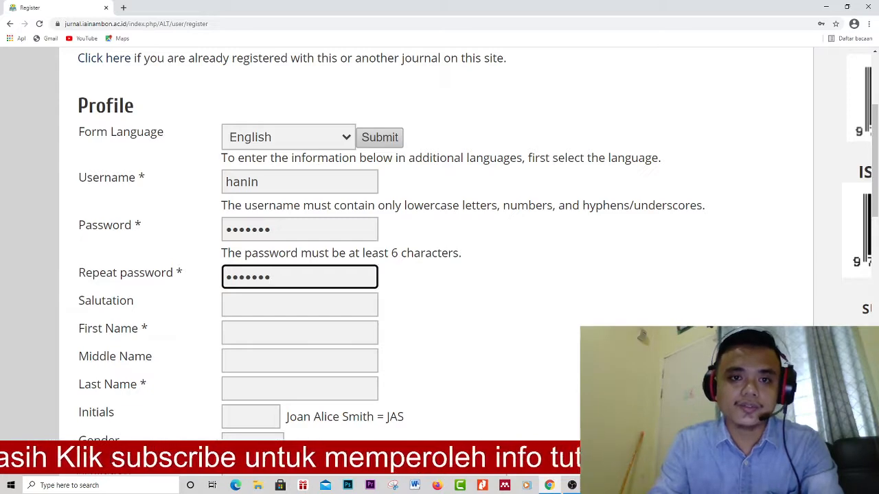
{"action": "scroll", "coordinate": [439, 271], "scroll_direction": "down", "scroll_amount": 1}
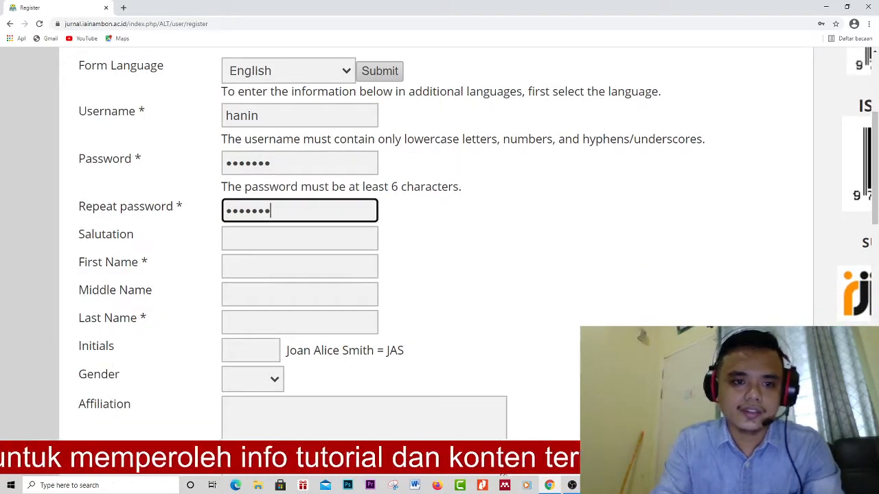
- Enter the first name and clear a last name typed into the wrong field
{"action": "left_click", "coordinate": [299, 266]}
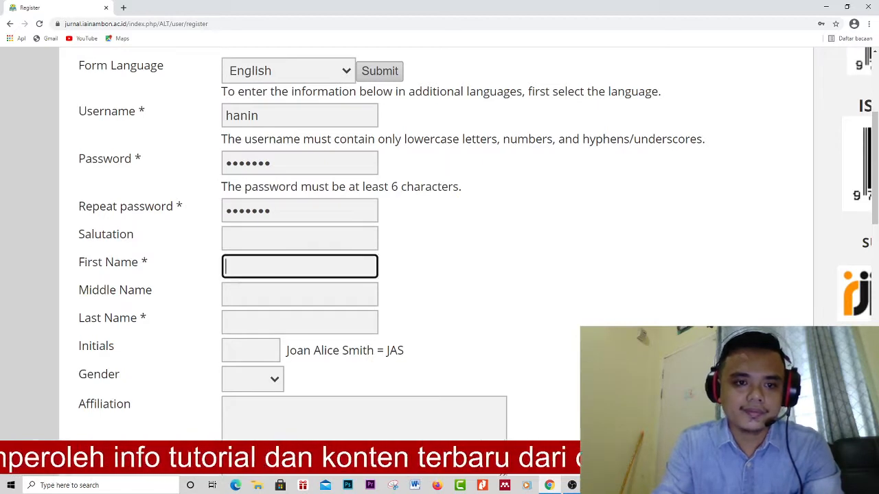
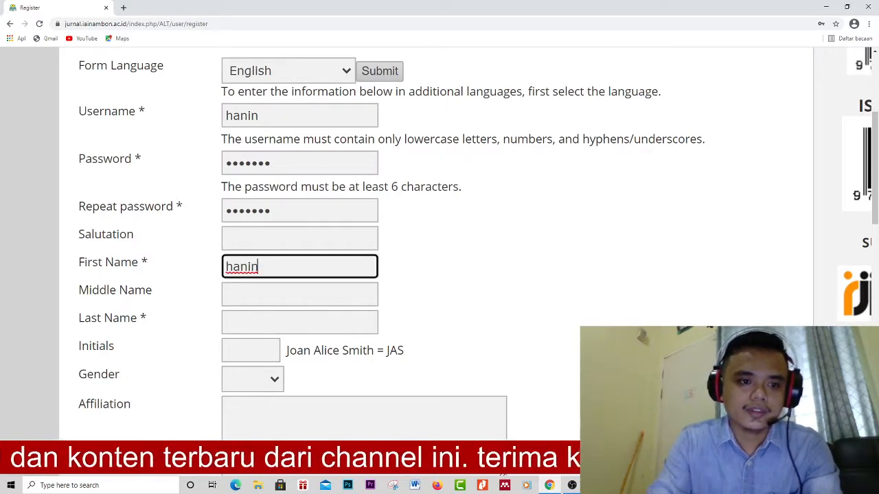
{"action": "left_click", "coordinate": [299, 322]}
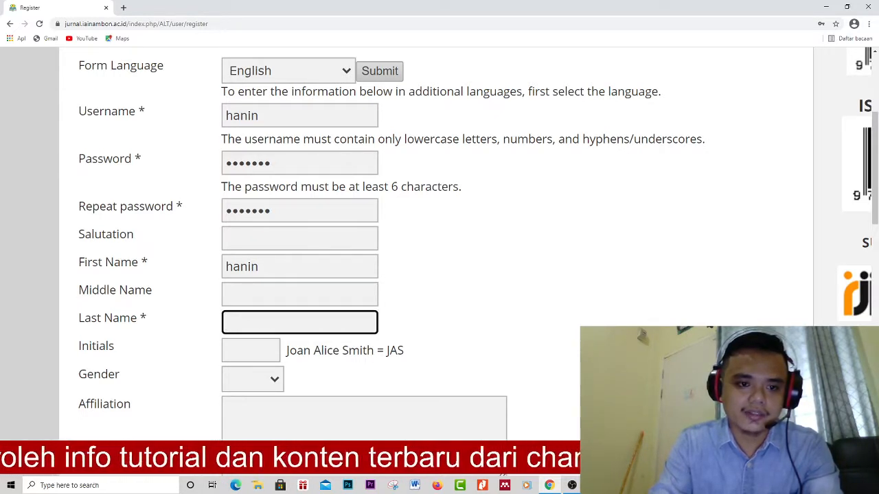
{"action": "type", "text": "alfahyr"}
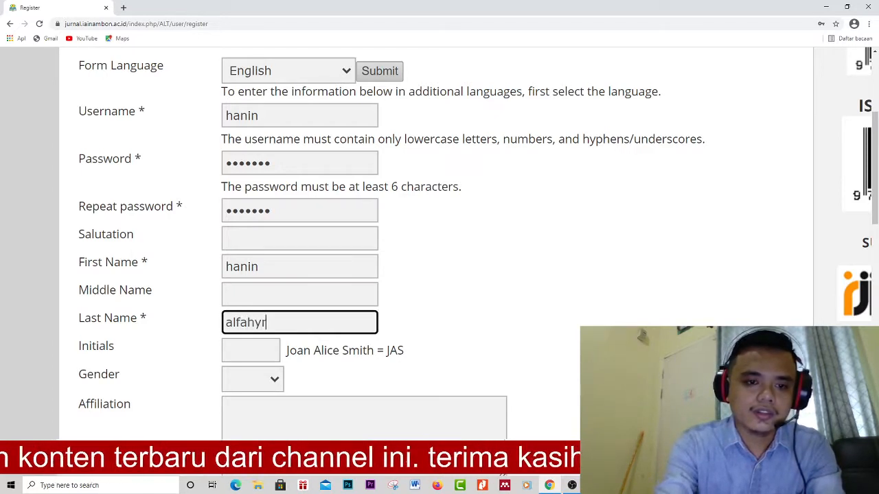
{"action": "type", "text": "a"}
{"action": "key", "text": "ctrl+a"}
{"action": "key", "text": "BackSpace"}
- Fill in the middle name and the last name in their proper fields
{"action": "key", "text": "shift+Tab"}
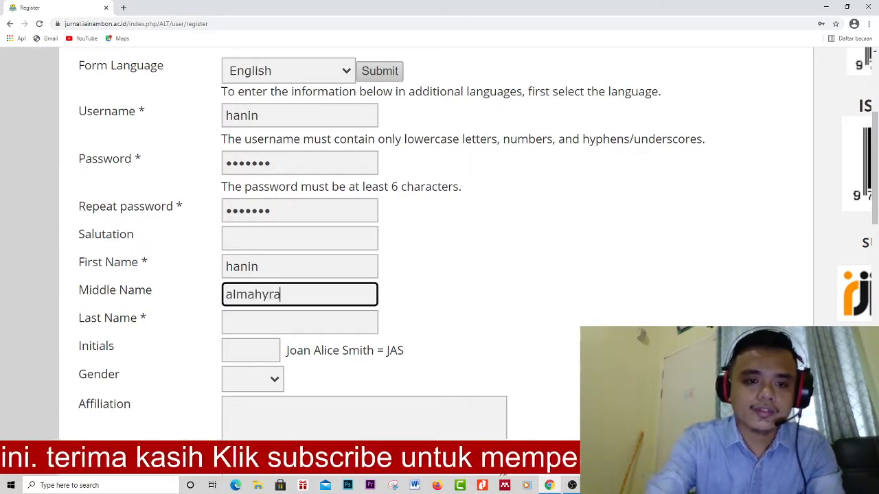
{"action": "key", "text": "Tab"}
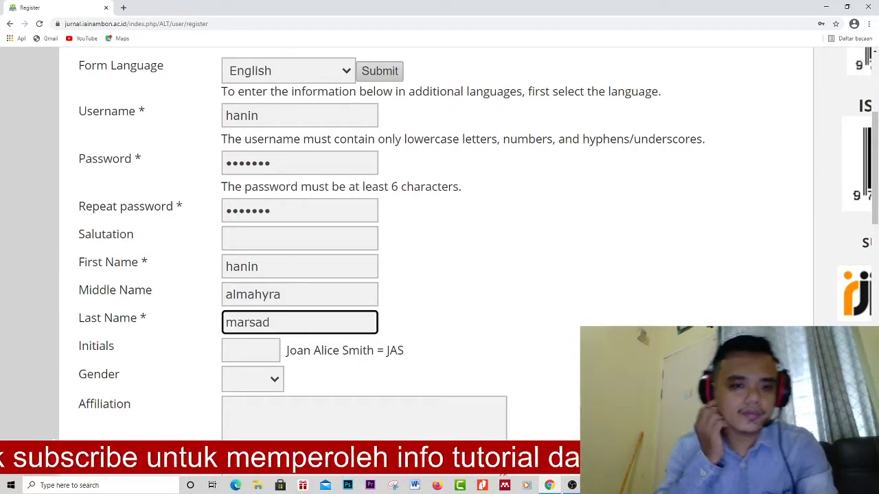
{"action": "scroll", "coordinate": [439, 275], "scroll_direction": "down", "scroll_amount": 1}
{"action": "scroll", "coordinate": [439, 275], "scroll_direction": "down", "scroll_amount": 3}
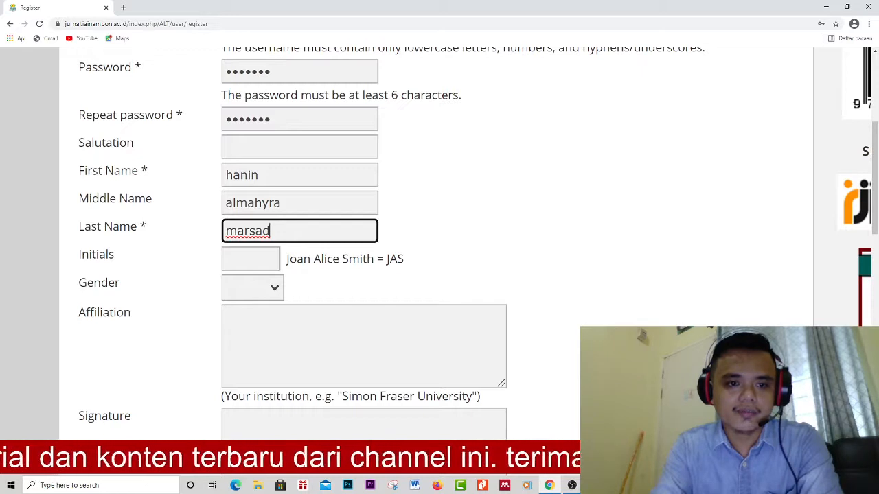
- Choose F from the Gender dropdown and place the cursor in the Affiliation box
{"action": "left_click", "coordinate": [252, 288]}
{"action": "key", "text": "Down"}
{"action": "key", "text": "Down"}
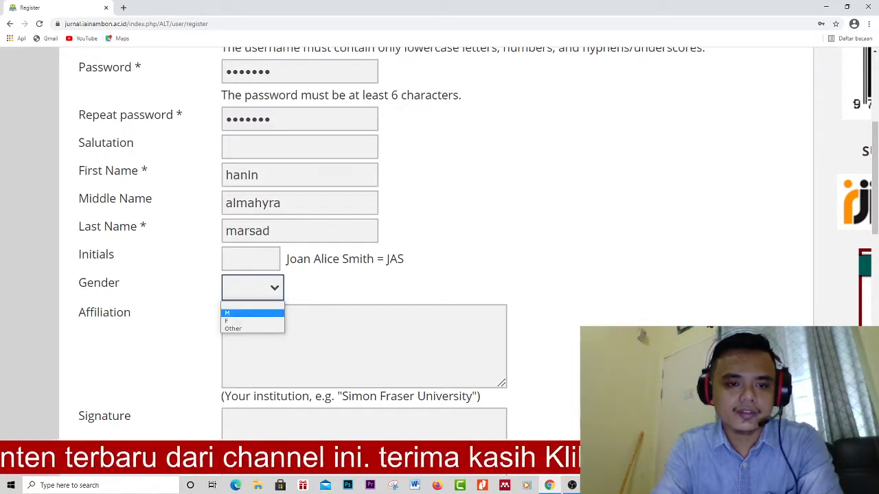
{"action": "key", "text": "Return"}
{"action": "scroll", "coordinate": [439, 240], "scroll_direction": "down", "scroll_amount": 1}
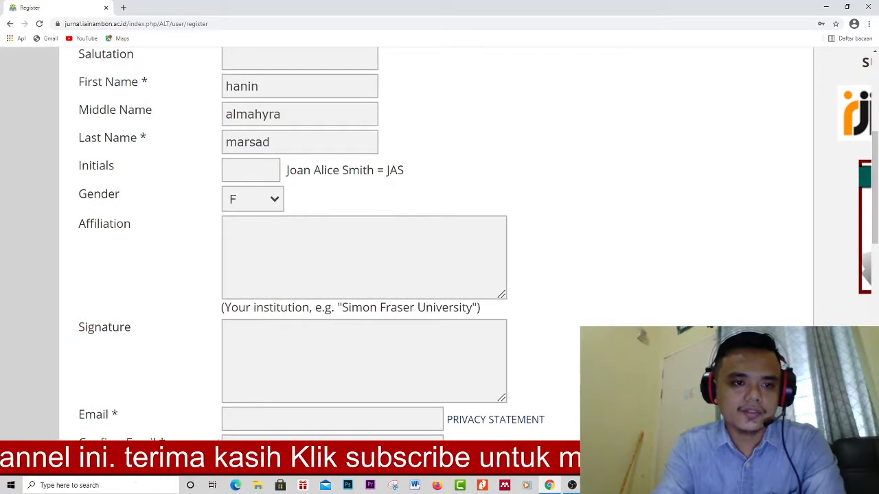
{"action": "double_click", "coordinate": [104, 223]}
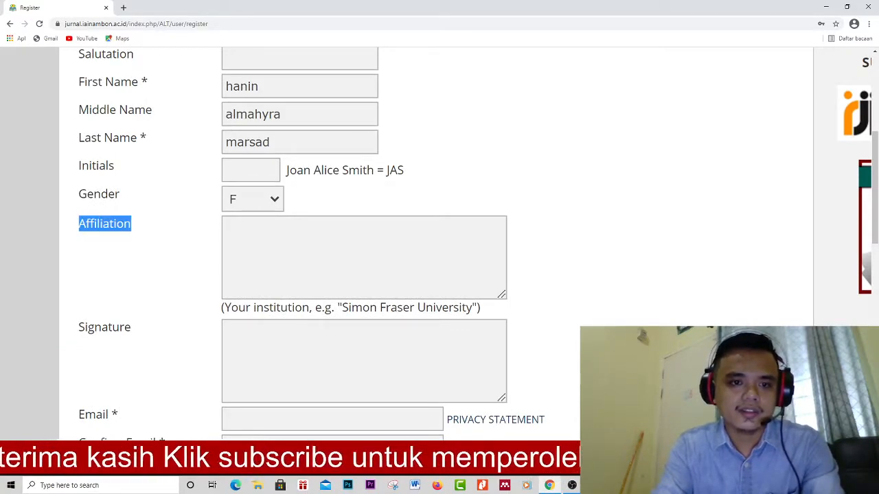
{"action": "left_click", "coordinate": [364, 258]}
{"action": "scroll", "coordinate": [364, 257], "scroll_direction": "down", "scroll_amount": 3}
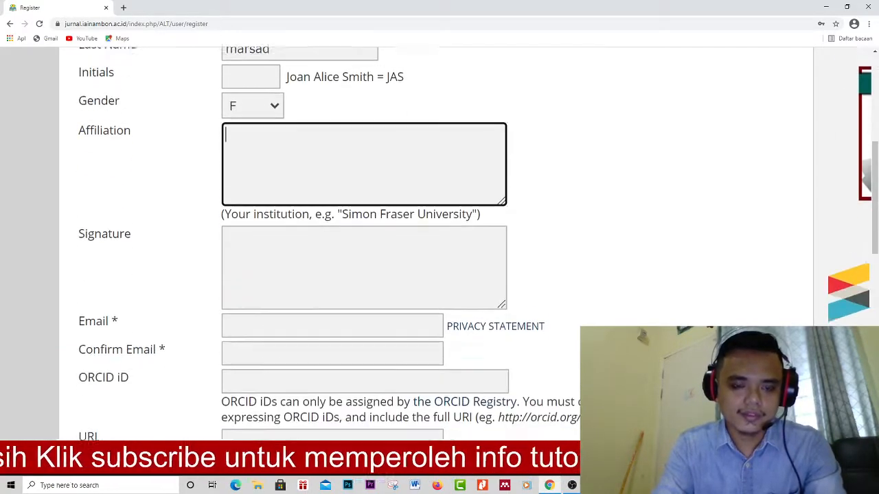
{"action": "scroll", "coordinate": [364, 258], "scroll_direction": "down", "scroll_amount": 1}
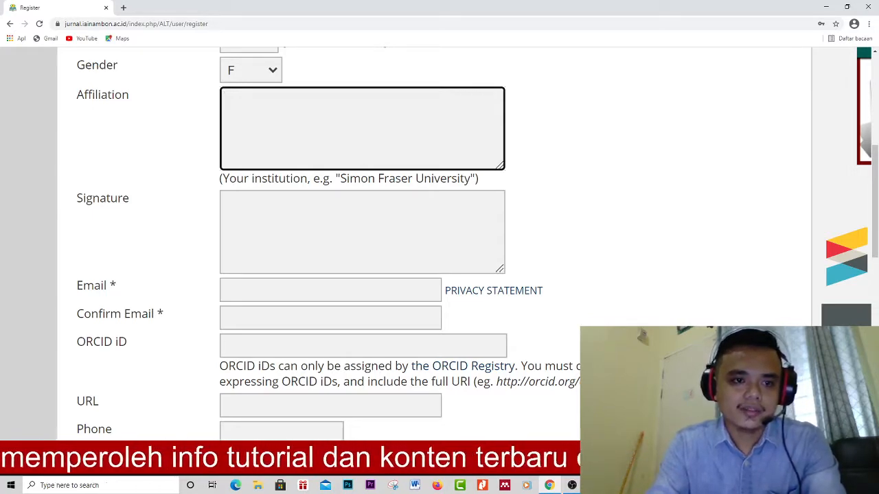
{"action": "scroll", "coordinate": [439, 230], "scroll_direction": "down", "scroll_amount": 1}
- Enter the new user's e-mail address in the Email field
{"action": "left_click", "coordinate": [361, 173]}
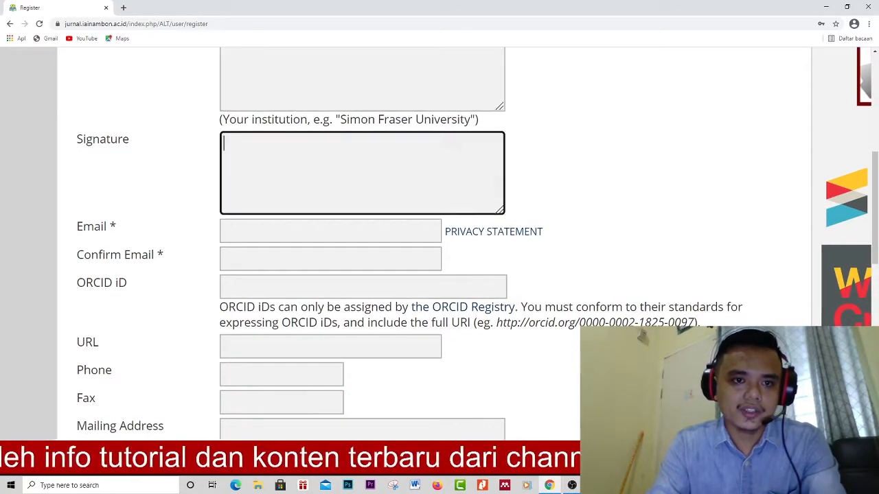
{"action": "left_click", "coordinate": [331, 232]}
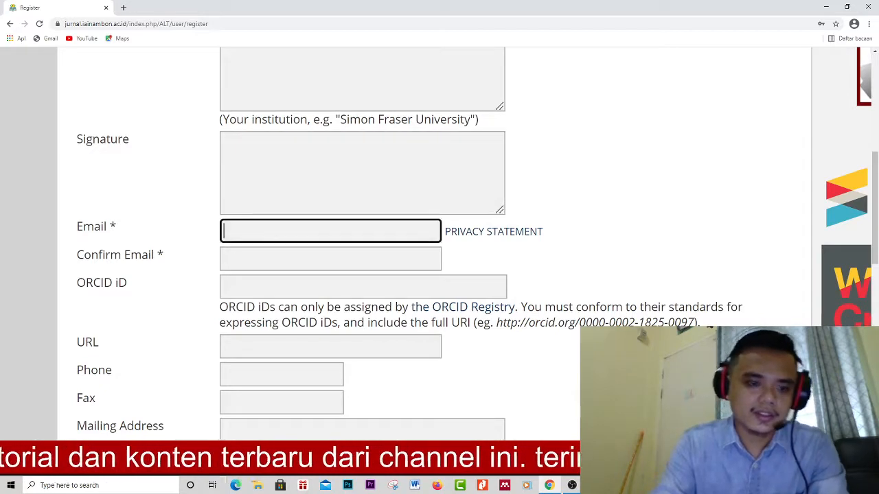
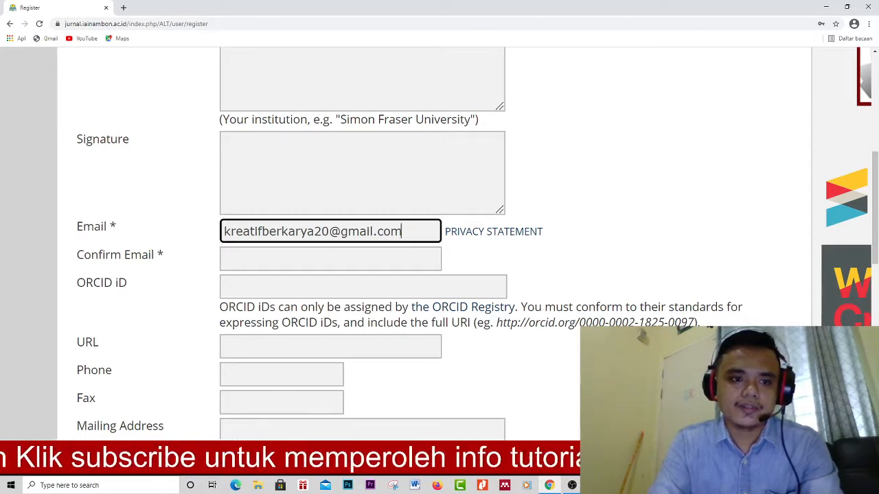
- Paste the same e-mail address into the Confirm Email field
{"action": "key", "text": "shift+Home"}
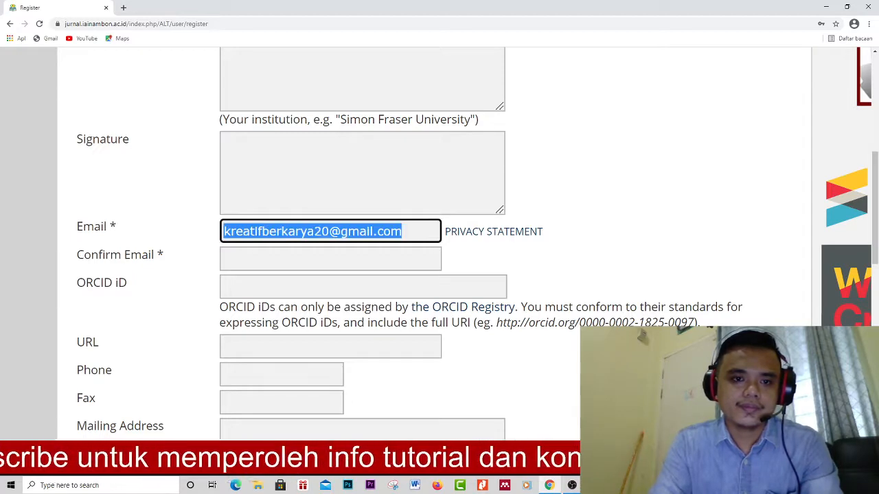
{"action": "key", "text": "ctrl+v"}
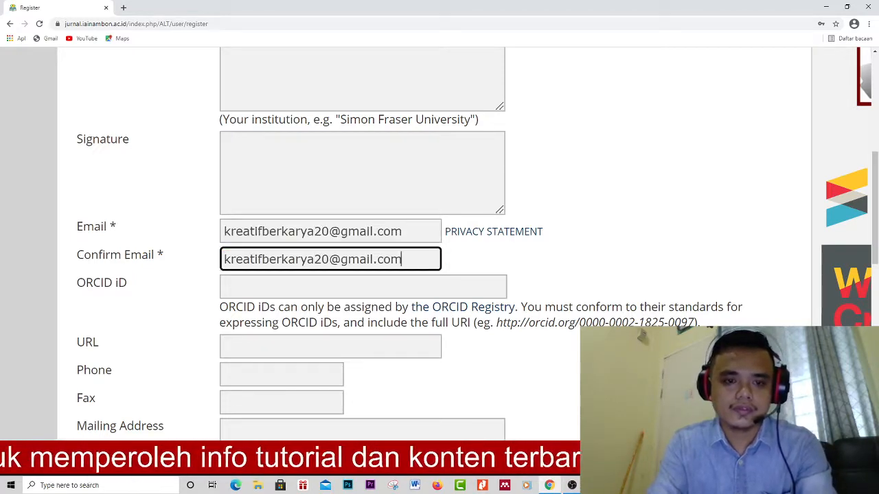
{"action": "scroll", "coordinate": [440, 240], "scroll_direction": "down", "scroll_amount": 2}
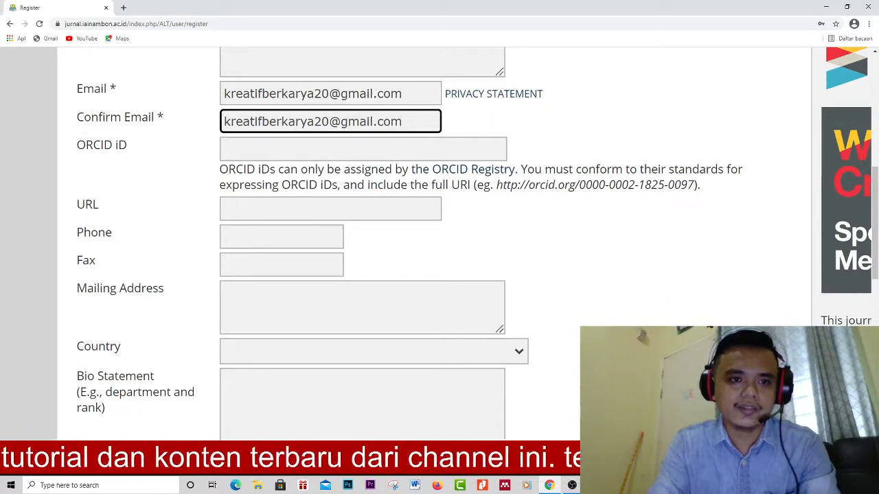
- Pass through the ORCID iD, URL, Phone and Mailing Address fields, leaving them empty
{"action": "left_click", "coordinate": [309, 149]}
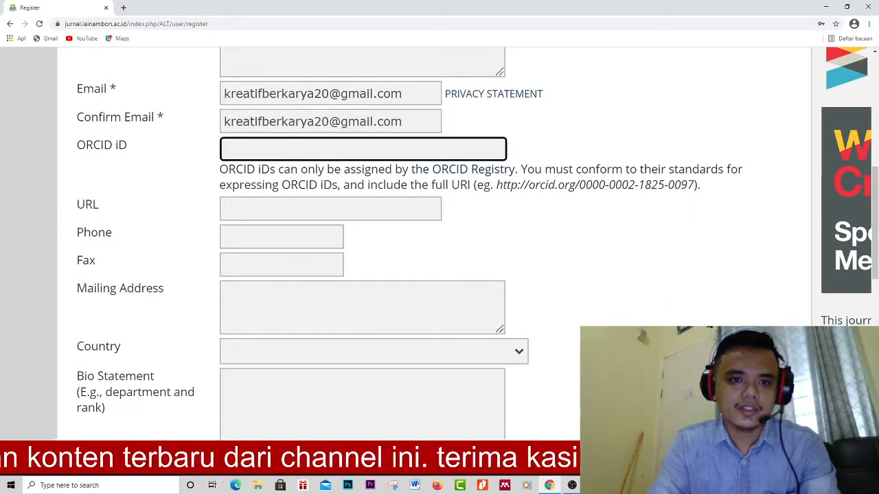
{"action": "left_click", "coordinate": [309, 209]}
{"action": "scroll", "coordinate": [478, 231], "scroll_direction": "down", "scroll_amount": 1}
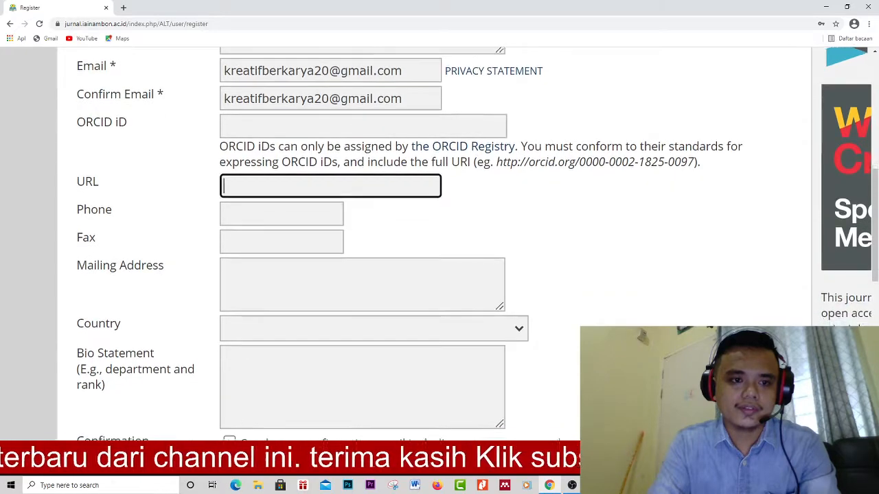
{"action": "left_click", "coordinate": [282, 191]}
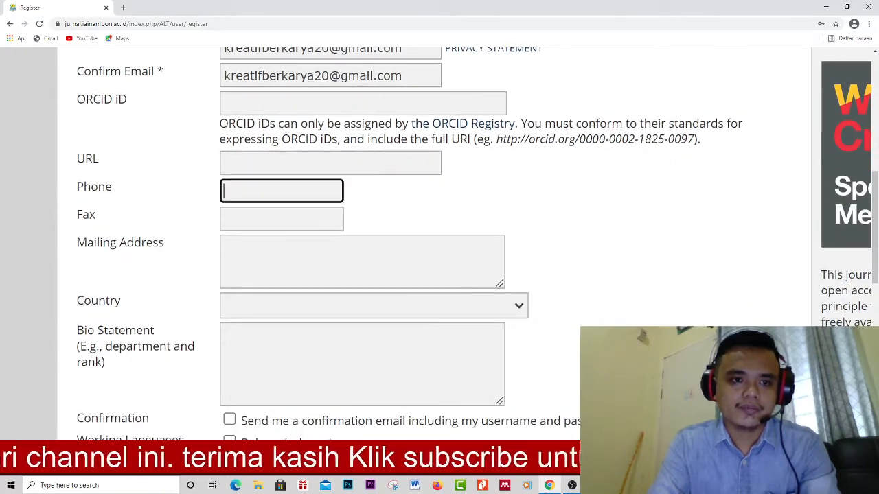
{"action": "scroll", "coordinate": [478, 270], "scroll_direction": "down", "scroll_amount": 3}
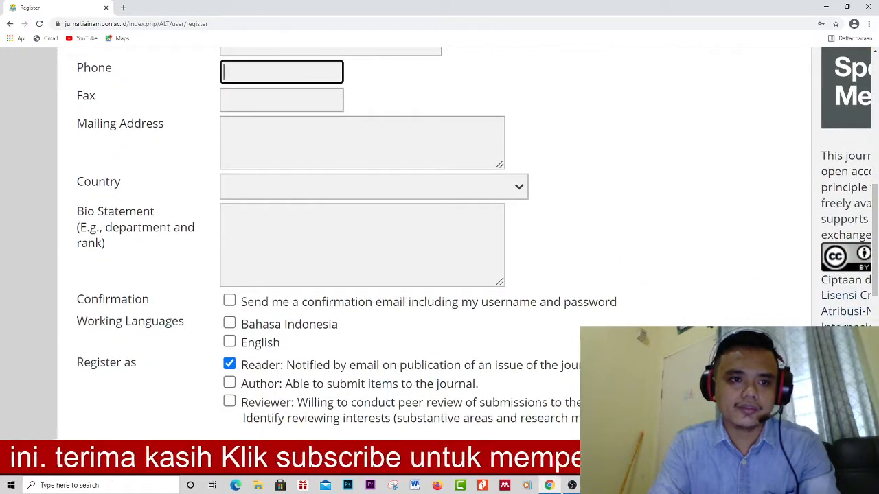
{"action": "left_click", "coordinate": [362, 143]}
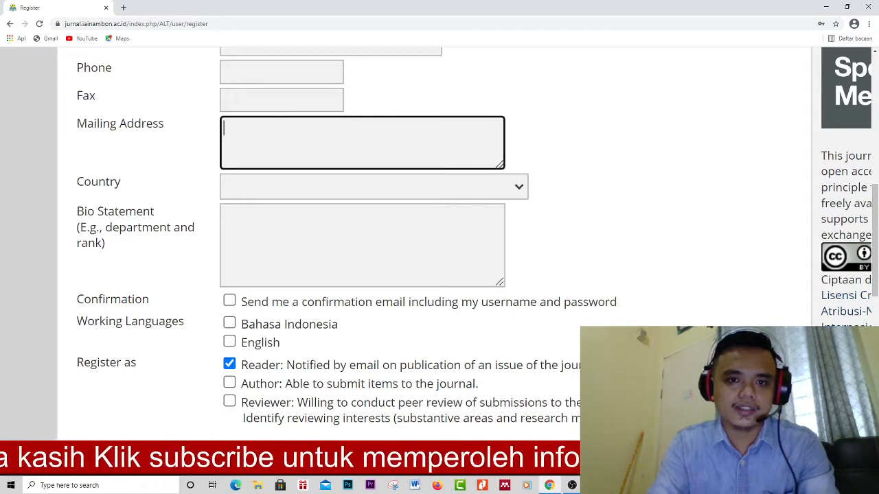
{"action": "left_click", "coordinate": [373, 187]}
- Pick Indonesia from the Country list and scroll down to the role options
{"action": "scroll", "coordinate": [370, 305], "scroll_direction": "down", "scroll_amount": 2}
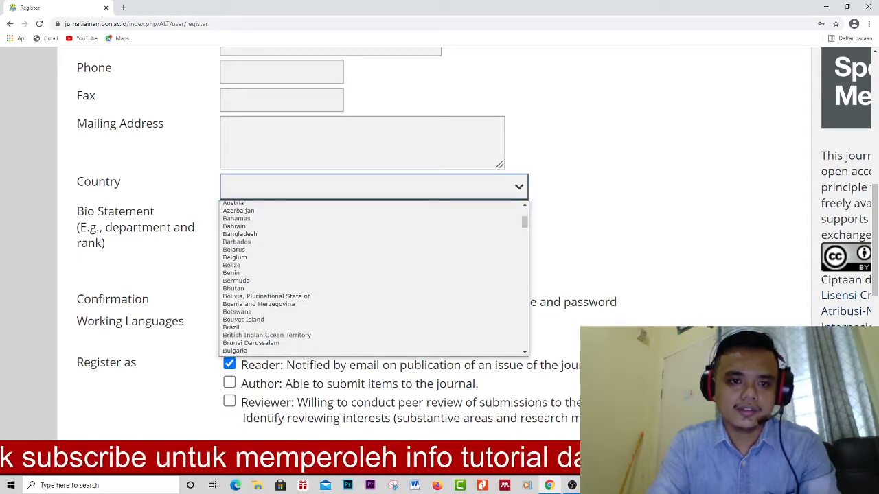
{"action": "scroll", "coordinate": [371, 305], "scroll_direction": "down", "scroll_amount": 4}
{"action": "scroll", "coordinate": [371, 278], "scroll_direction": "down", "scroll_amount": 6}
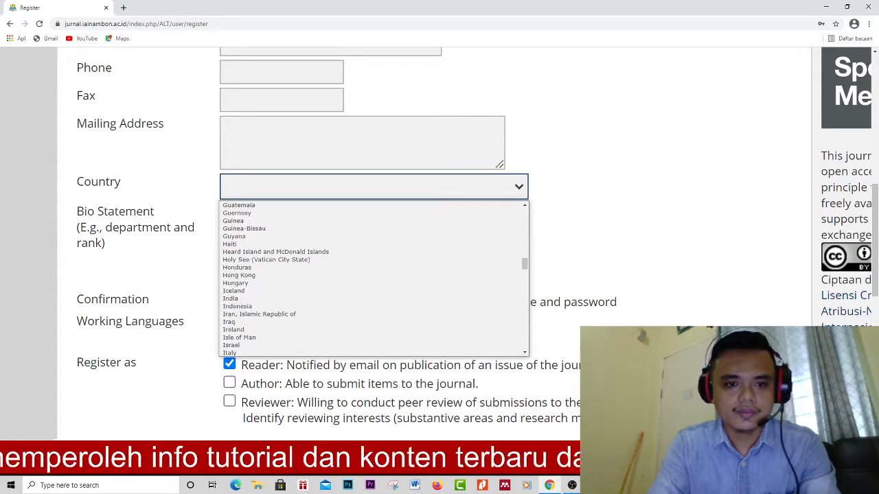
{"action": "left_click", "coordinate": [236, 307]}
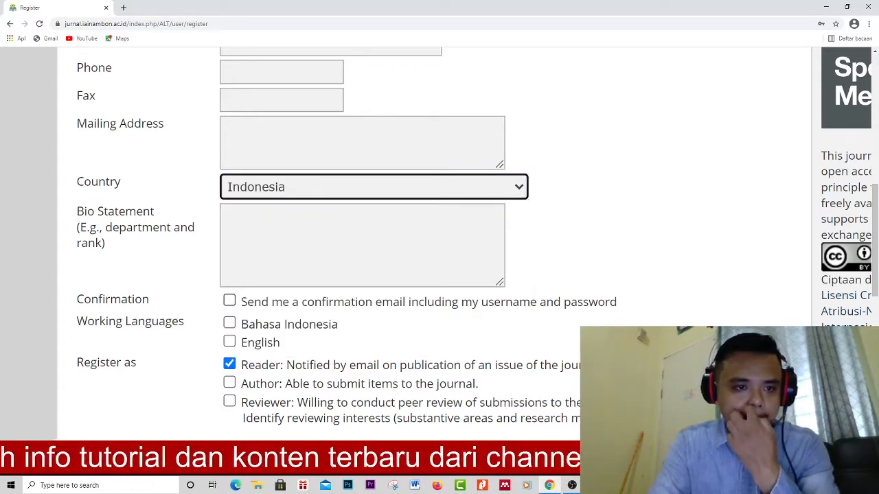
{"action": "scroll", "coordinate": [439, 234], "scroll_direction": "down", "scroll_amount": 2}
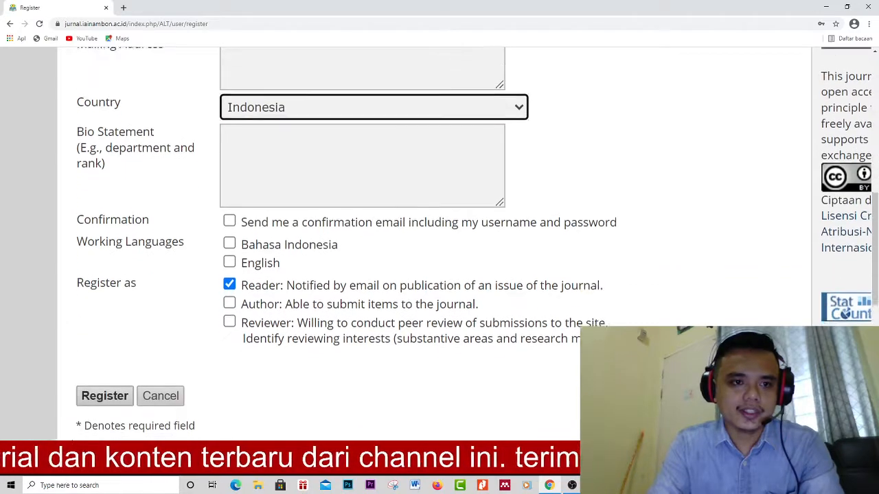
{"action": "scroll", "coordinate": [439, 233], "scroll_direction": "down", "scroll_amount": 2}
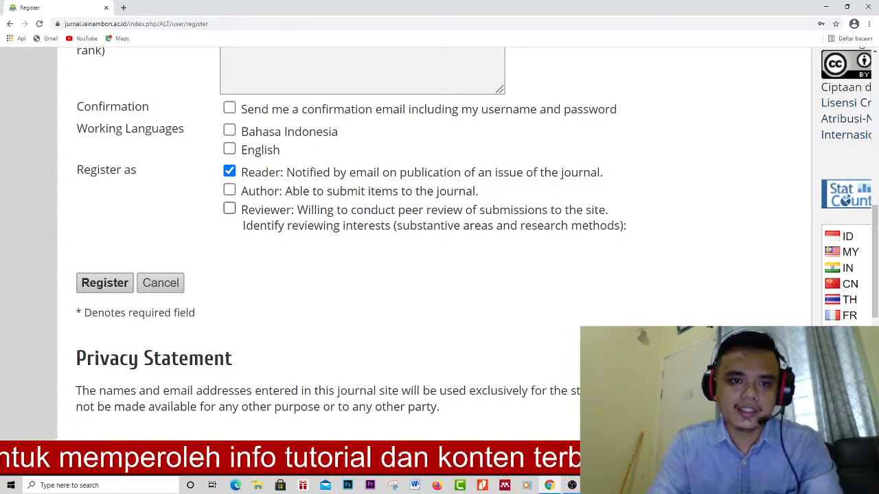
- Tick Author (not Reviewer), Bahasa Indonesia and the confirmation e-mail, then submit Register
{"action": "left_click", "coordinate": [229, 190]}
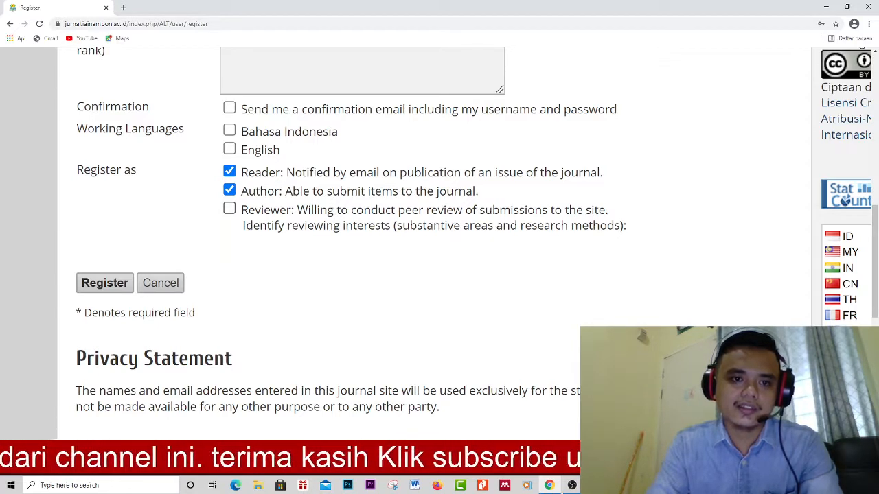
{"action": "left_click", "coordinate": [230, 208]}
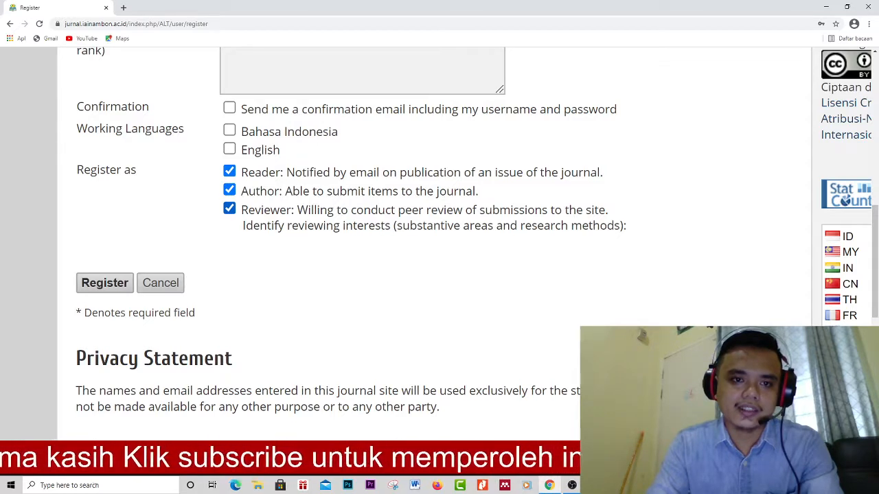
{"action": "left_click", "coordinate": [229, 208]}
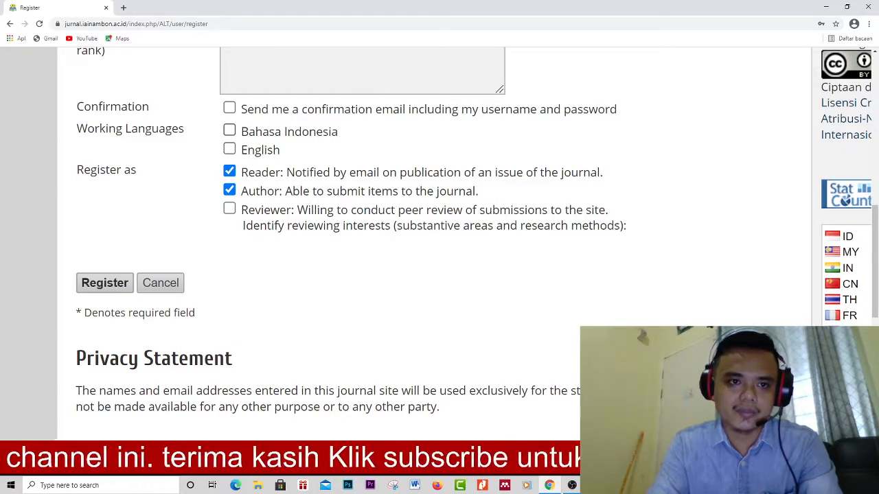
{"action": "left_click", "coordinate": [229, 130]}
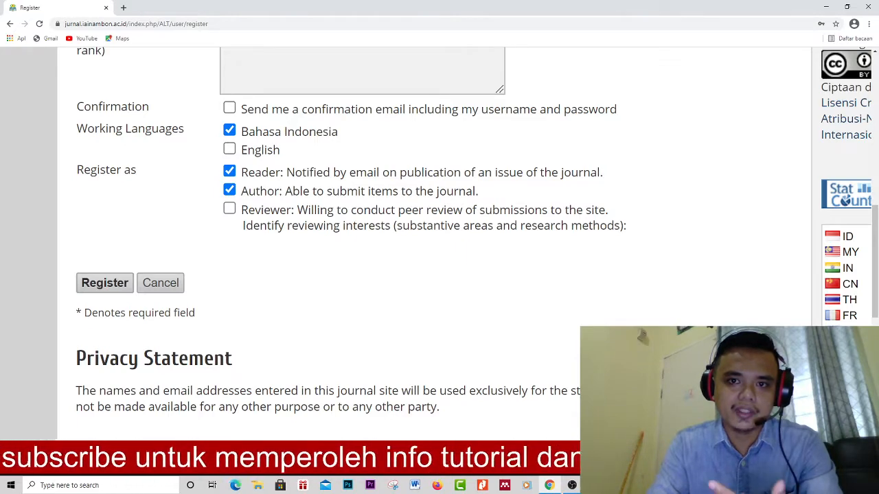
{"action": "left_click", "coordinate": [229, 108]}
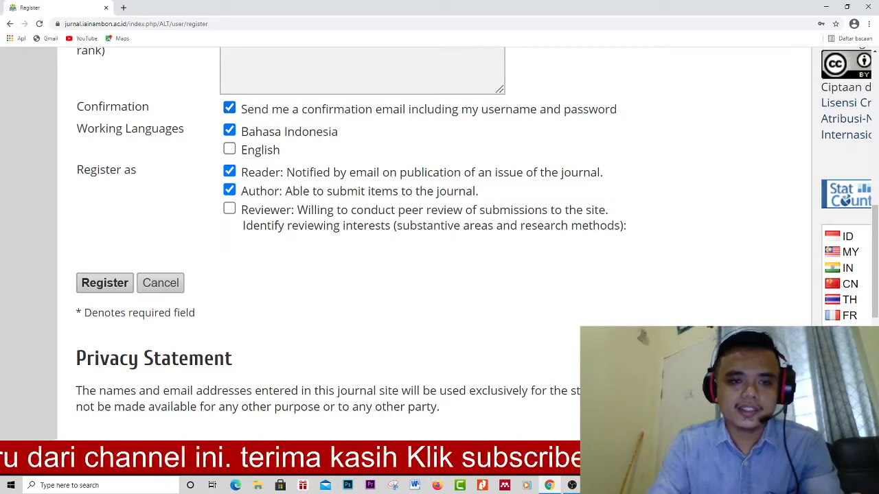
{"action": "left_click", "coordinate": [105, 283]}
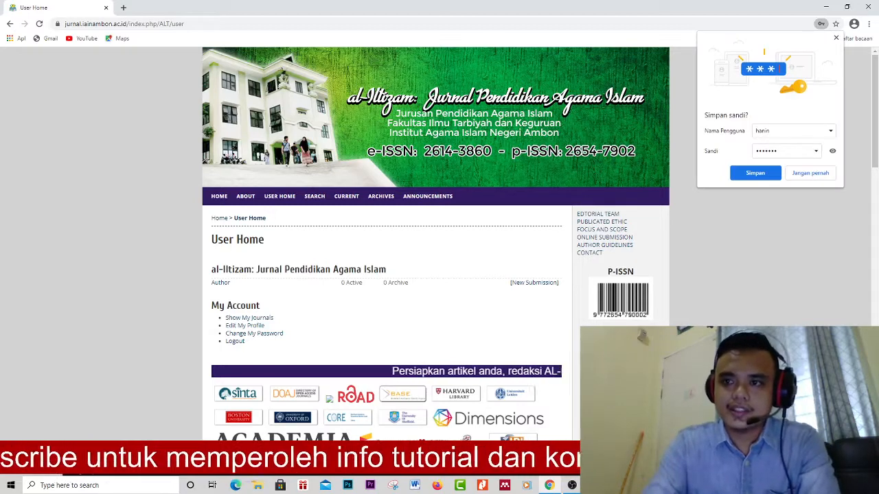
- Decline Chrome's offer to save the password and look over the new User Home page
{"action": "left_click", "coordinate": [836, 38]}
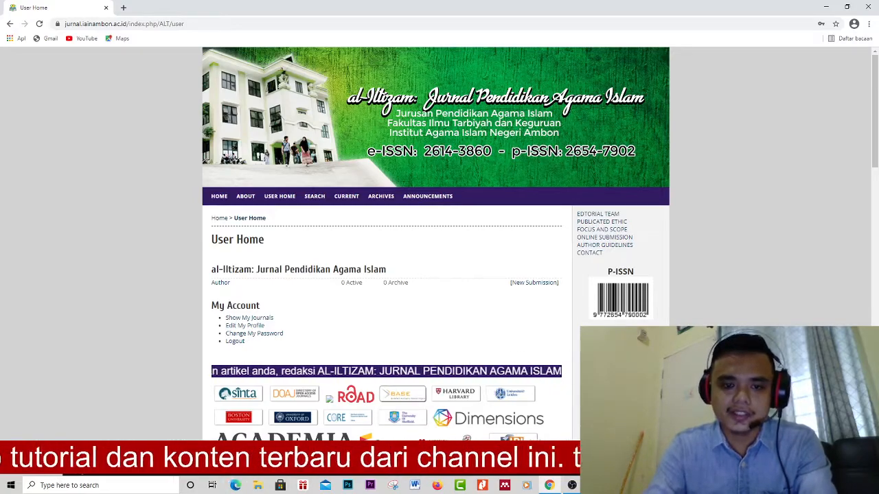
{"action": "scroll", "coordinate": [410, 276], "scroll_direction": "up", "scroll_amount": 1}
{"action": "scroll", "coordinate": [413, 276], "scroll_direction": "up", "scroll_amount": 4}
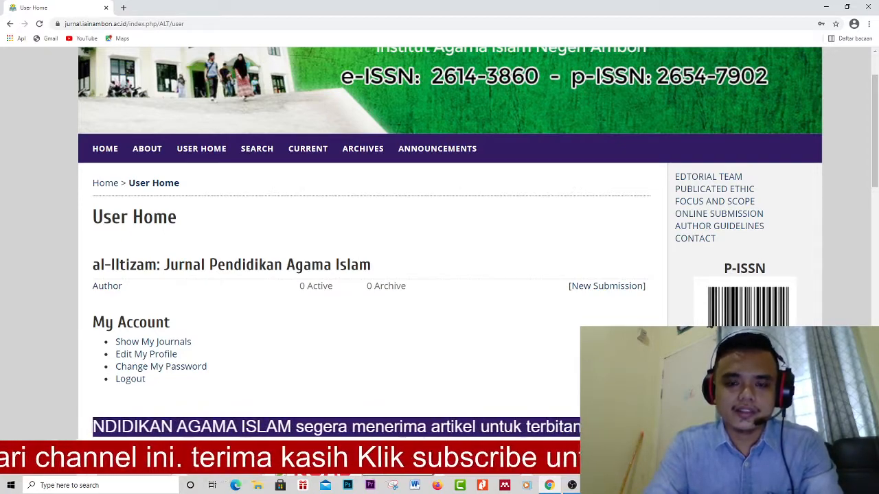
{"action": "scroll", "coordinate": [412, 279], "scroll_direction": "up", "scroll_amount": 2}
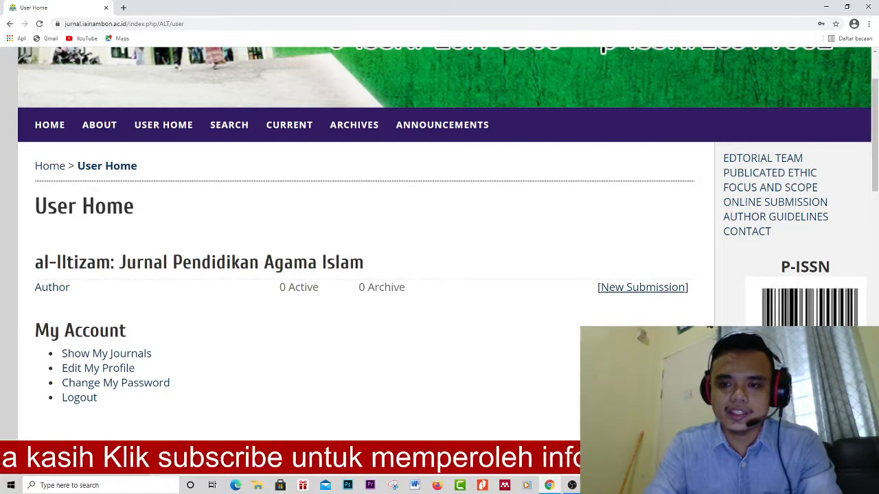
{"action": "scroll", "coordinate": [670, 292], "scroll_direction": "up", "scroll_amount": 3}
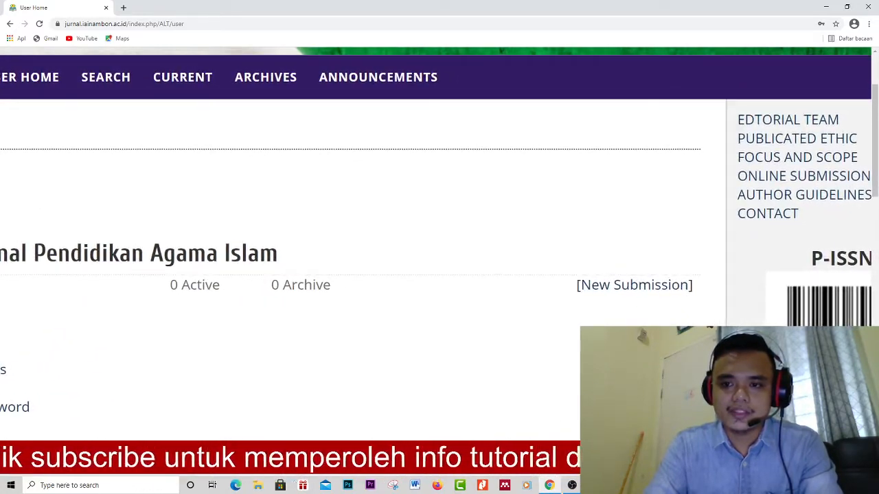
{"action": "scroll", "coordinate": [673, 292], "scroll_direction": "down", "scroll_amount": 3}
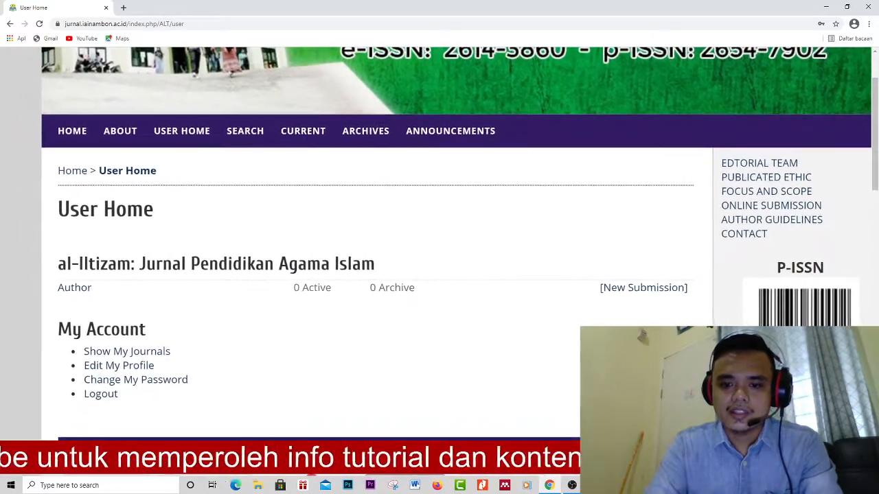
{"action": "left_click", "coordinate": [415, 486]}
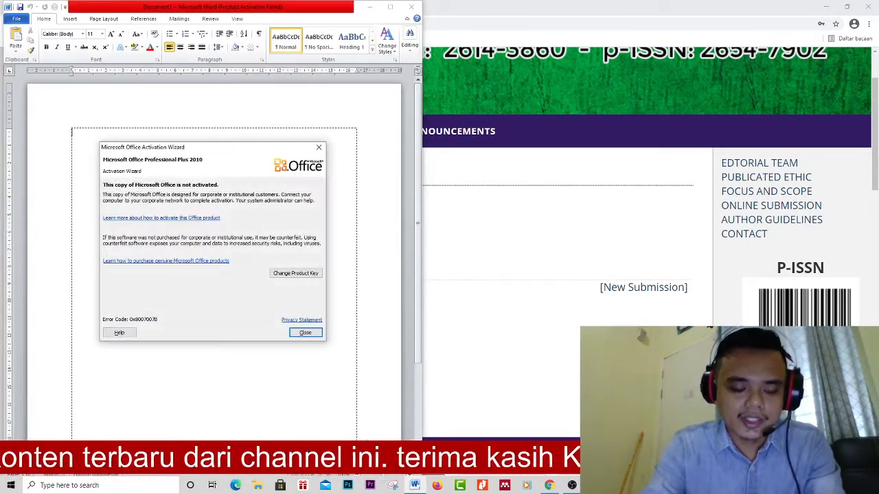
- Dismiss Word's Activation Wizard and type the heading 'ANALISIS EFE' in Document1
{"action": "left_click", "coordinate": [305, 333]}
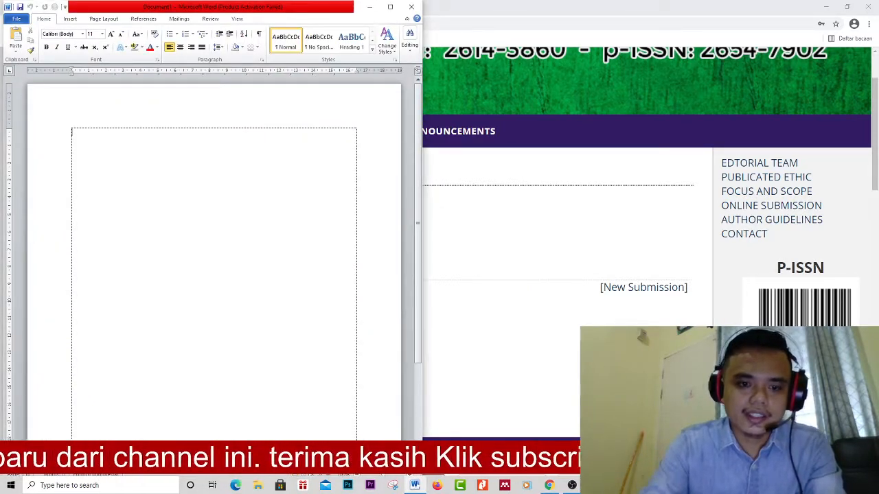
{"action": "type", "text": "ANALISIS"}
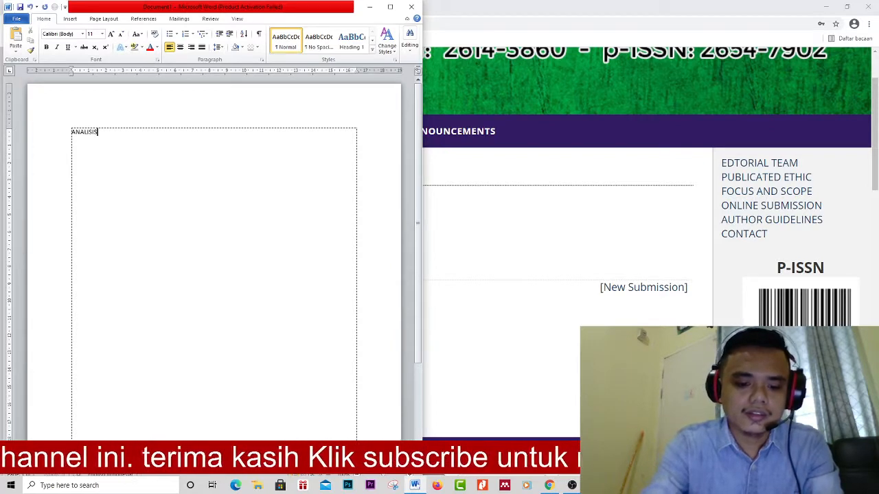
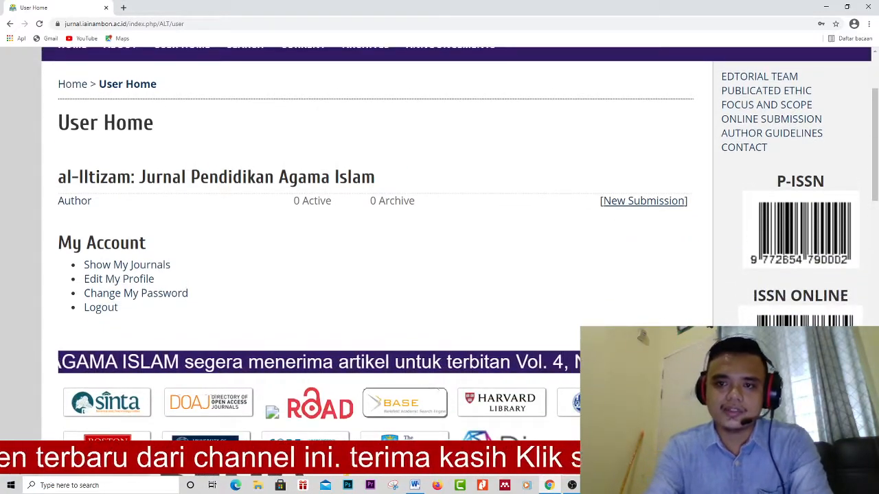
- Start a new submission and keep English as the submission language
{"action": "left_click", "coordinate": [644, 201]}
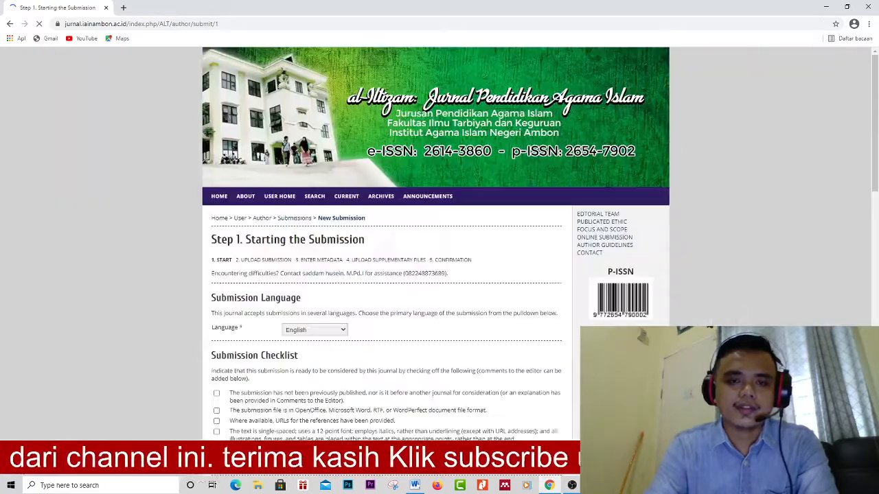
{"action": "scroll", "coordinate": [420, 270], "scroll_direction": "up", "scroll_amount": 5}
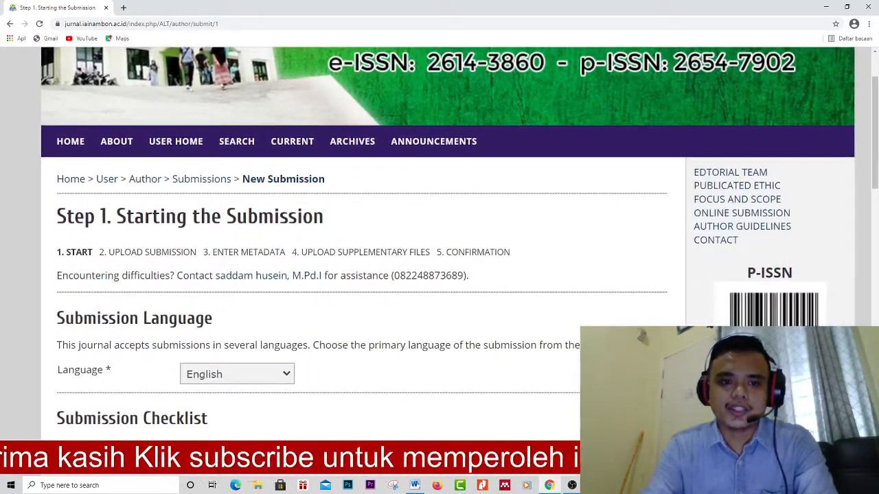
{"action": "scroll", "coordinate": [357, 275], "scroll_direction": "down", "scroll_amount": 3}
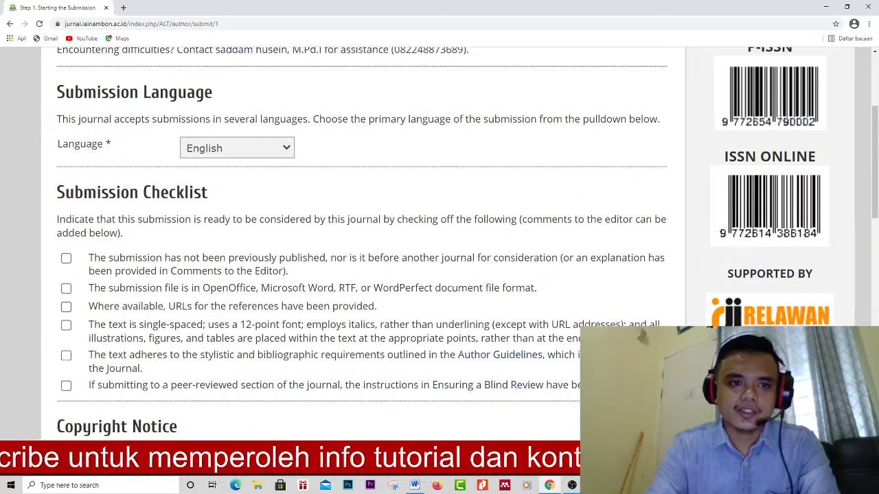
{"action": "left_click", "coordinate": [237, 148]}
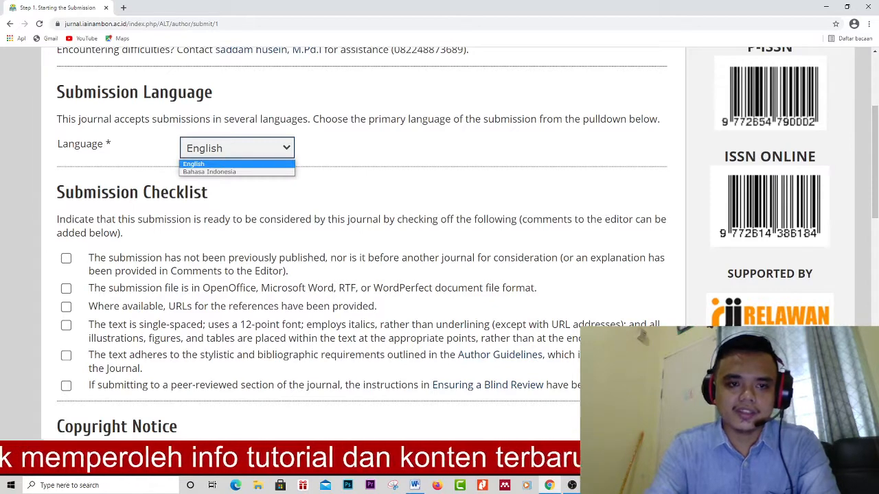
{"action": "left_click", "coordinate": [385, 149]}
{"action": "scroll", "coordinate": [385, 241], "scroll_direction": "down", "scroll_amount": 2}
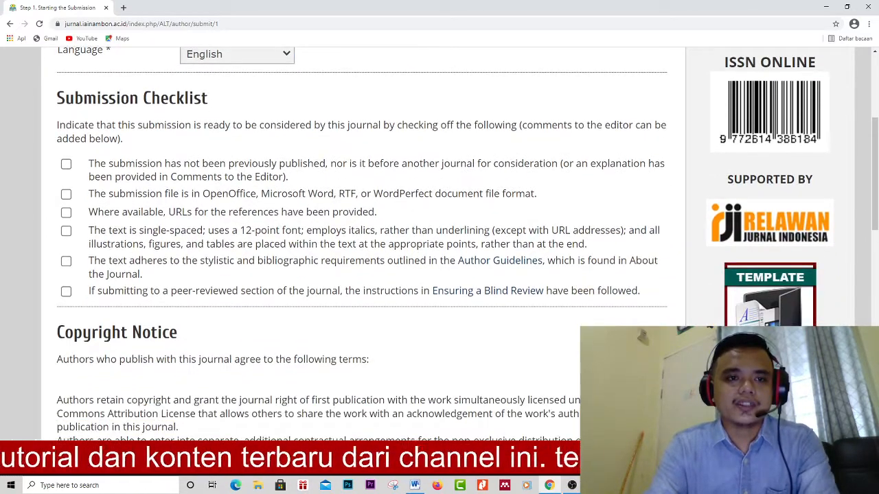
- Confirm all six submission checklist requirements and save Step 1
{"action": "left_click", "coordinate": [66, 164]}
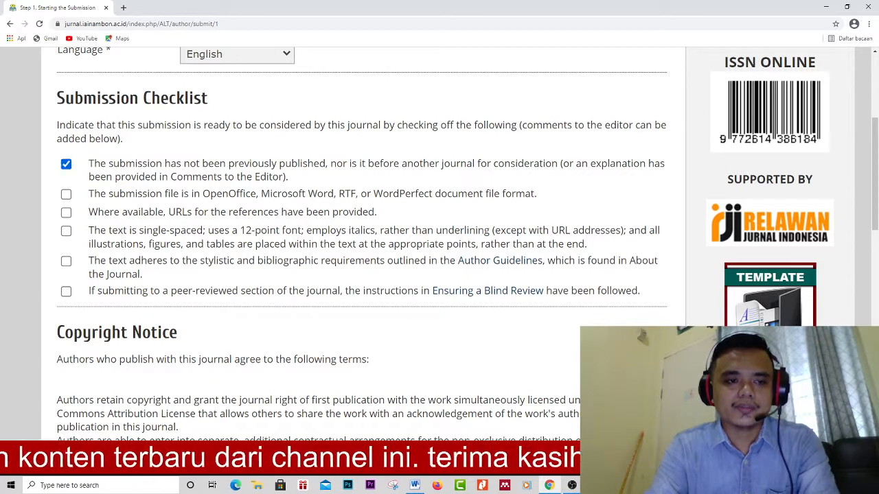
{"action": "left_click", "coordinate": [66, 195]}
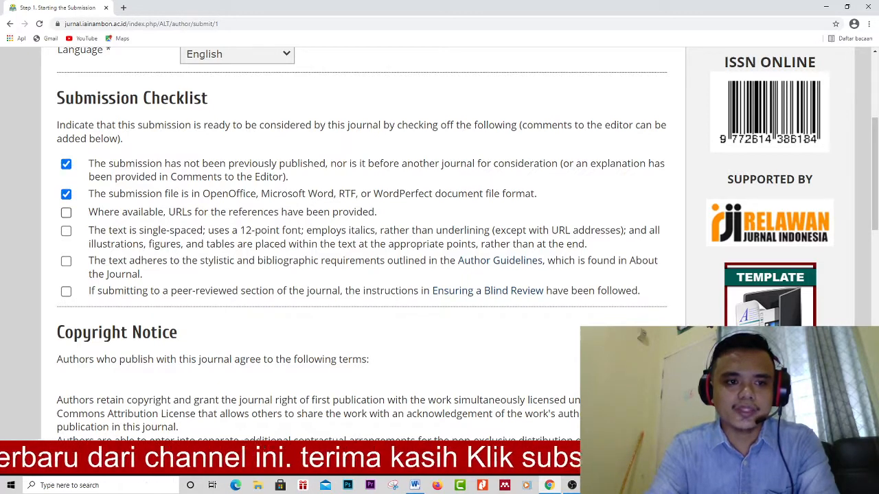
{"action": "left_click", "coordinate": [66, 212]}
{"action": "left_click", "coordinate": [66, 231]}
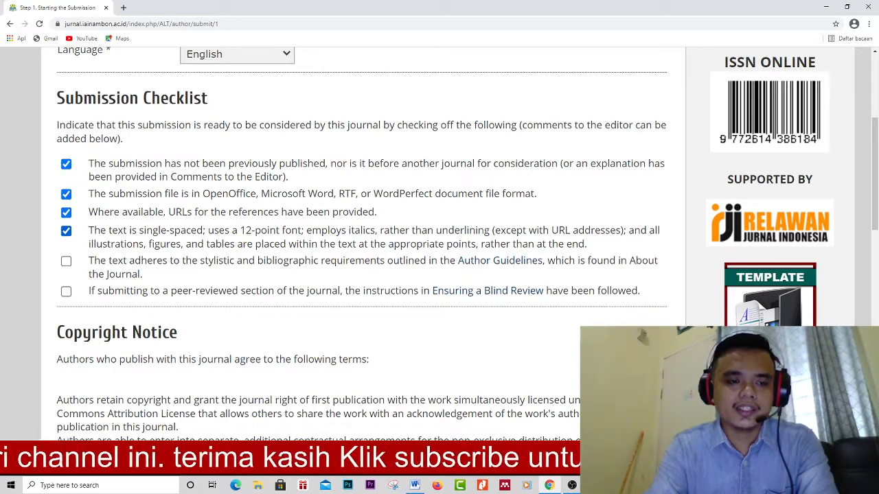
{"action": "left_click", "coordinate": [66, 261]}
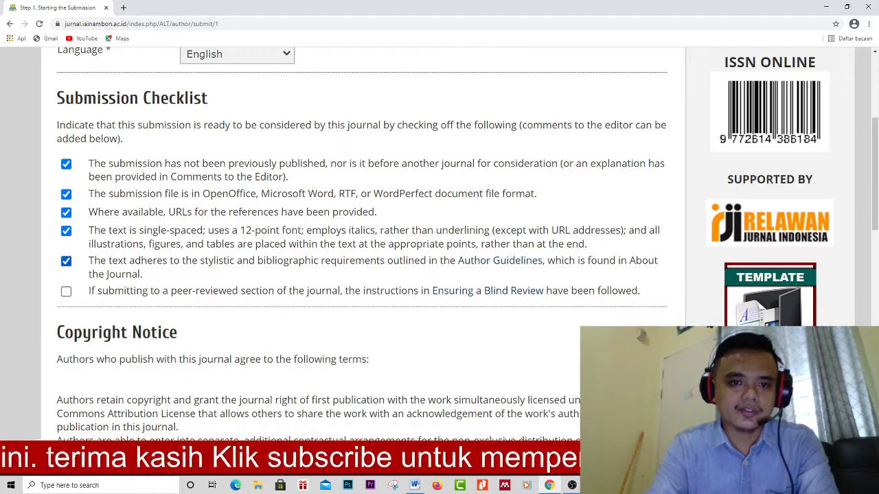
{"action": "left_click", "coordinate": [66, 291]}
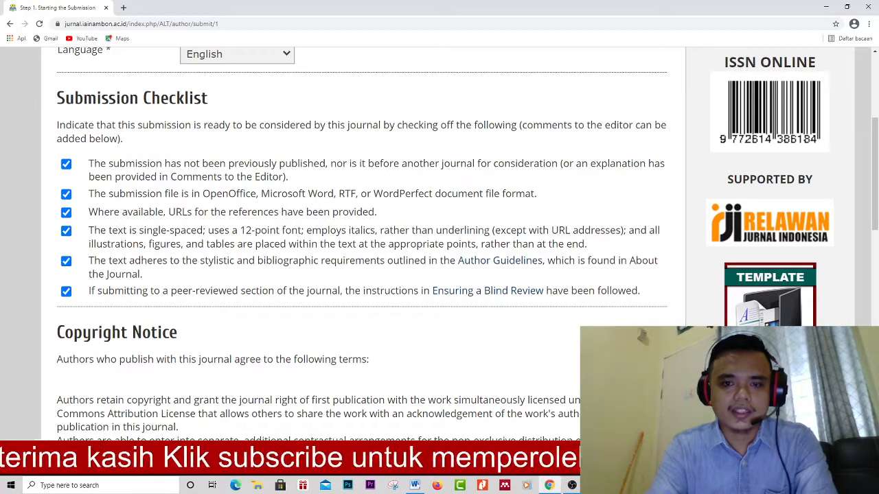
{"action": "scroll", "coordinate": [440, 234], "scroll_direction": "down", "scroll_amount": 1}
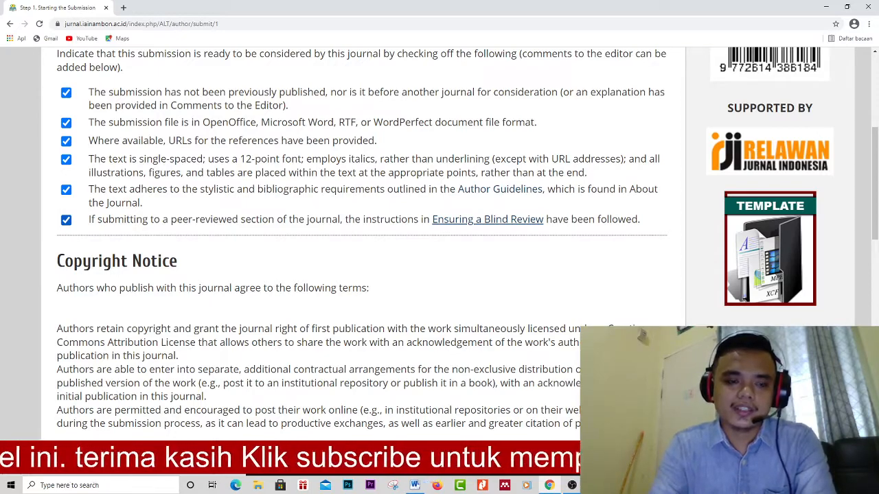
{"action": "scroll", "coordinate": [358, 234], "scroll_direction": "down", "scroll_amount": 5}
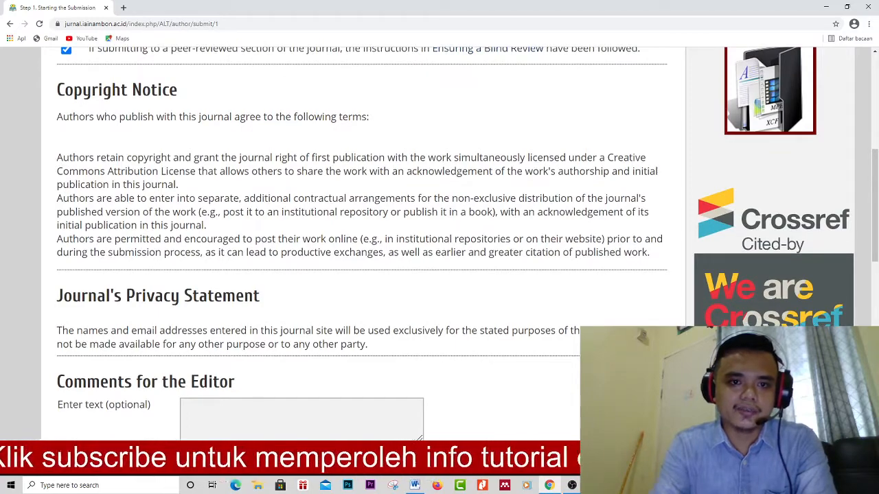
{"action": "scroll", "coordinate": [357, 234], "scroll_direction": "down", "scroll_amount": 3}
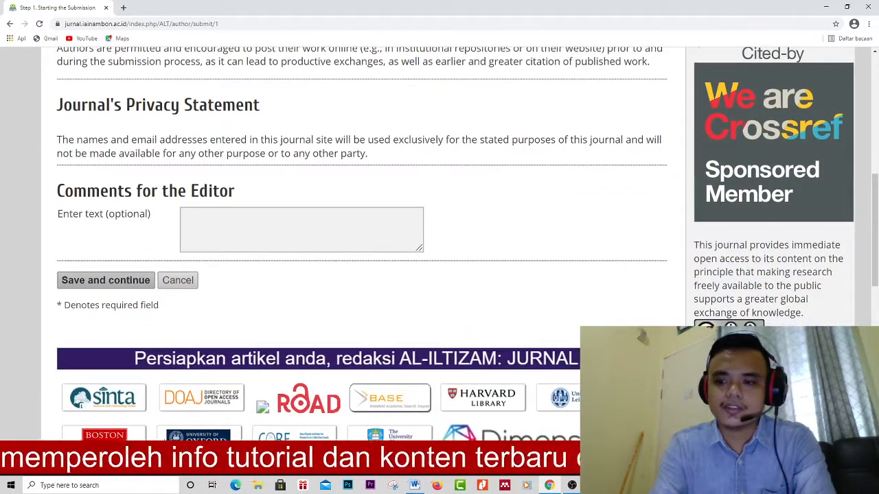
{"action": "left_click", "coordinate": [106, 280]}
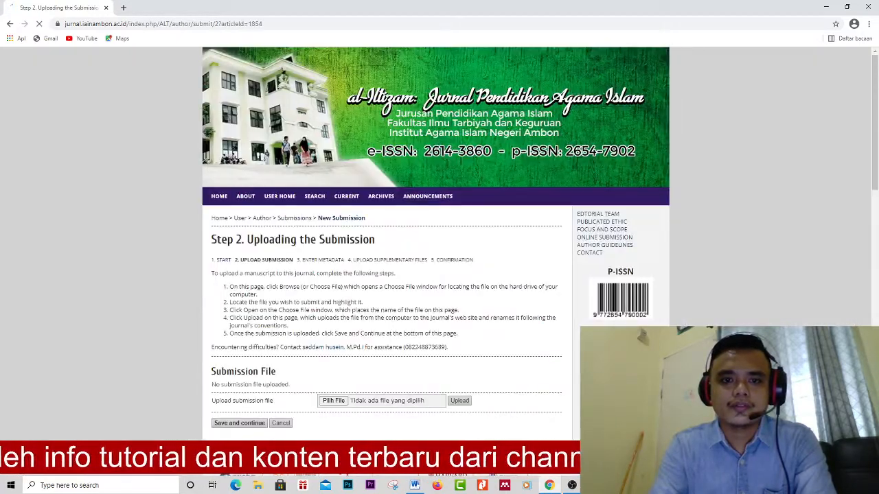
- Open the file chooser next to Upload submission file on Step 2
{"action": "scroll", "coordinate": [434, 300], "scroll_direction": "up", "scroll_amount": 5}
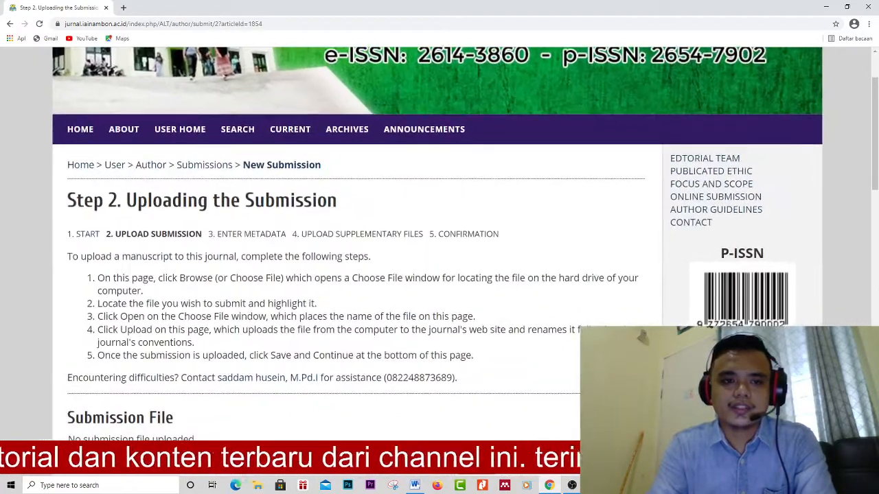
{"action": "scroll", "coordinate": [438, 275], "scroll_direction": "down", "scroll_amount": 1}
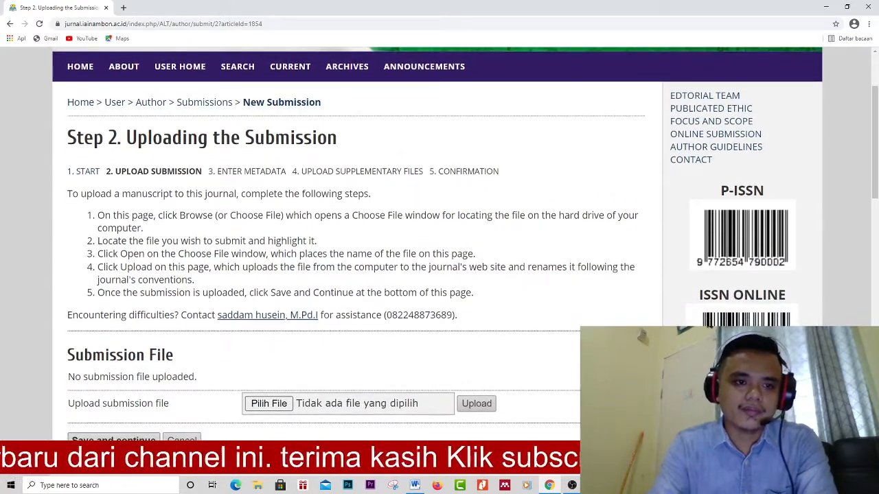
{"action": "scroll", "coordinate": [268, 315], "scroll_direction": "down", "scroll_amount": 2}
{"action": "scroll", "coordinate": [240, 306], "scroll_direction": "up", "scroll_amount": 2}
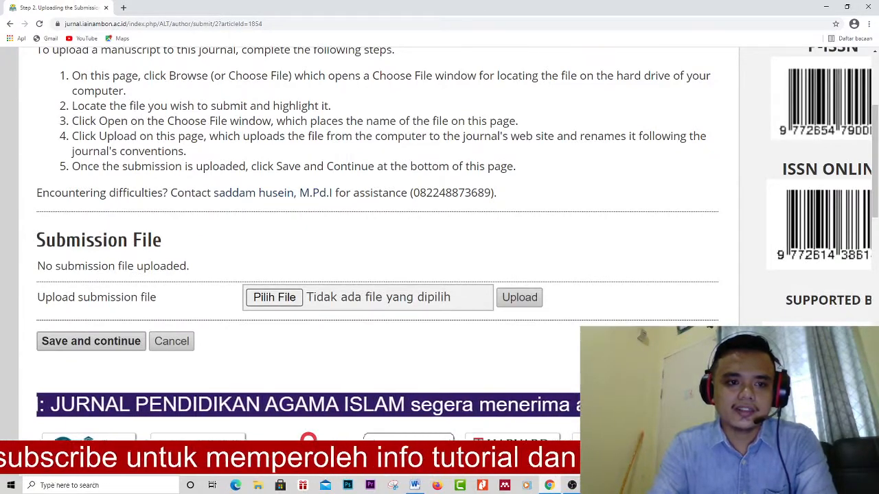
{"action": "left_click_drag", "start_coordinate": [46, 240], "coordinate": [162, 240]}
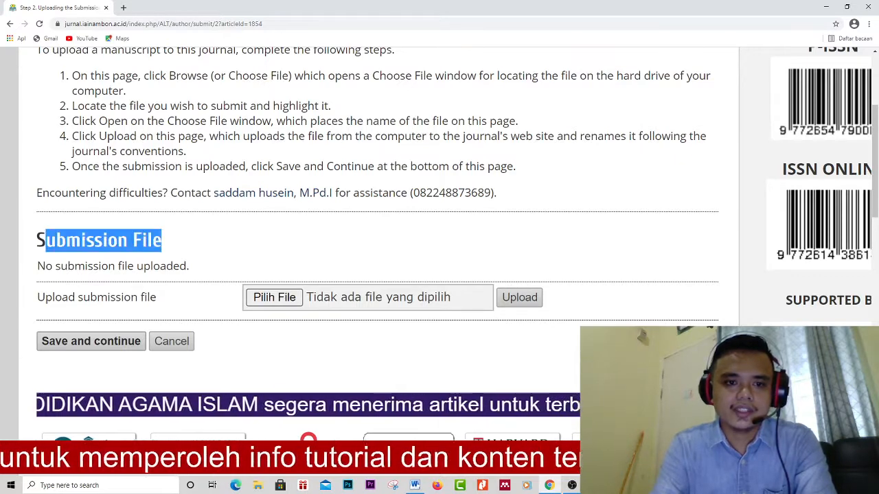
{"action": "left_click", "coordinate": [274, 297]}
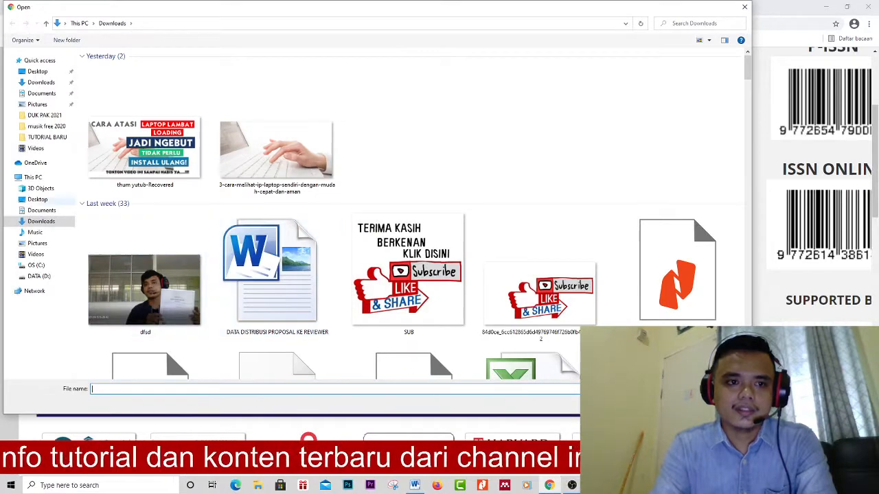
- Choose the ANALISIS EFE... COVID 19.docx manuscript from the Videos folder
{"action": "left_click", "coordinate": [36, 254]}
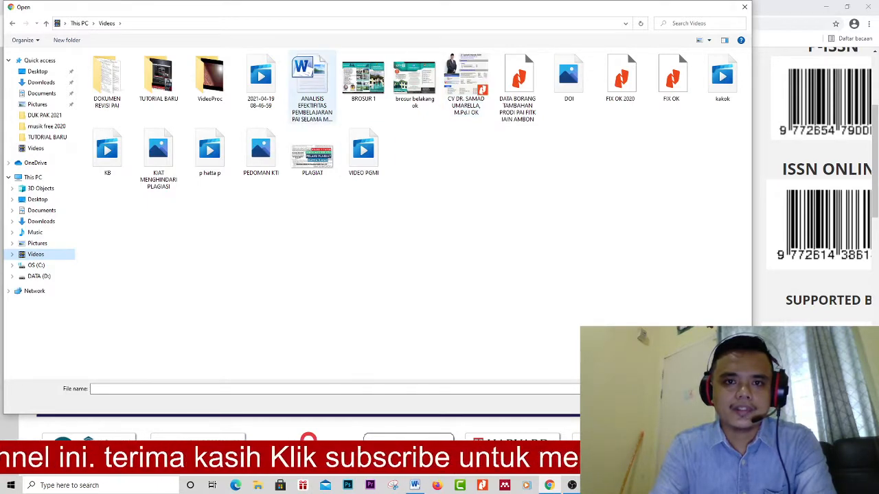
{"action": "double_click", "coordinate": [313, 88]}
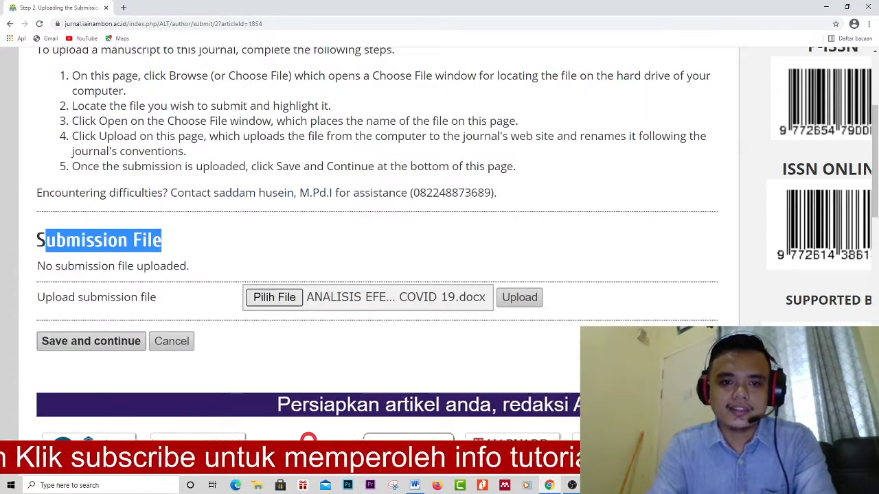
{"action": "left_click", "coordinate": [519, 297]}
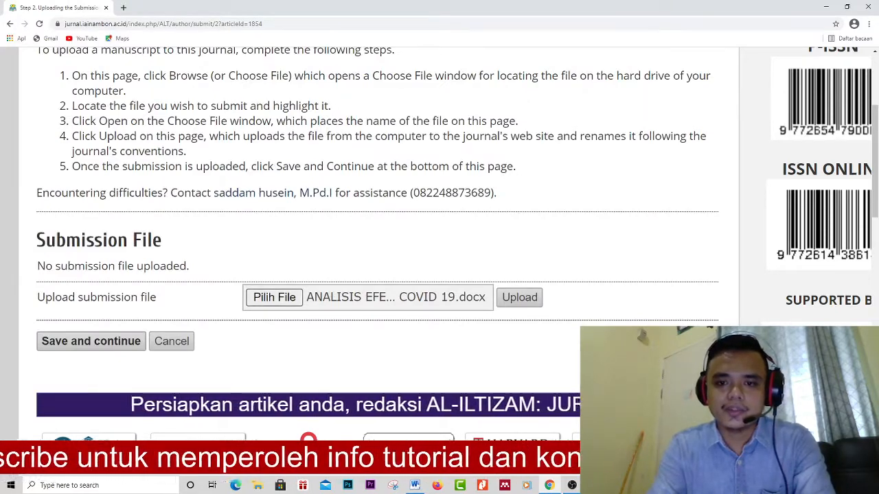
- Upload the chosen manuscript, which is stored as 1854-4672-1-SM.docx (12KB)
{"action": "scroll", "coordinate": [520, 304], "scroll_direction": "up", "scroll_amount": 3}
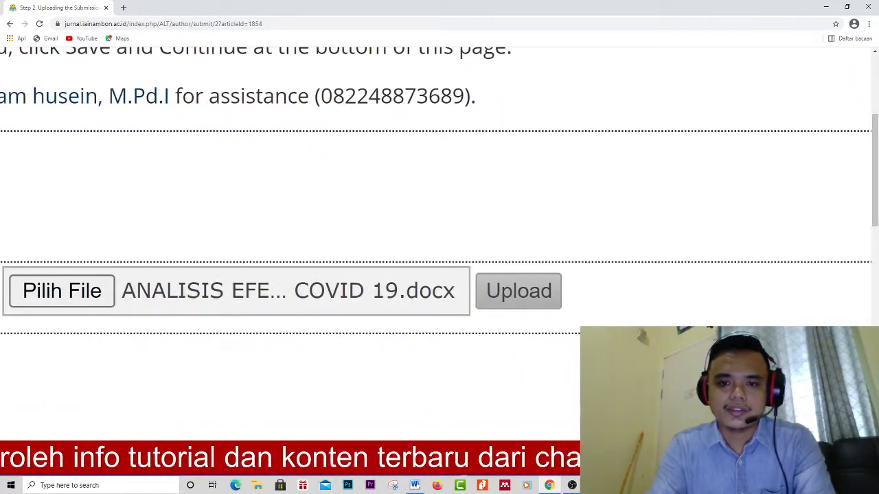
{"action": "scroll", "coordinate": [439, 244], "scroll_direction": "down", "scroll_amount": 5}
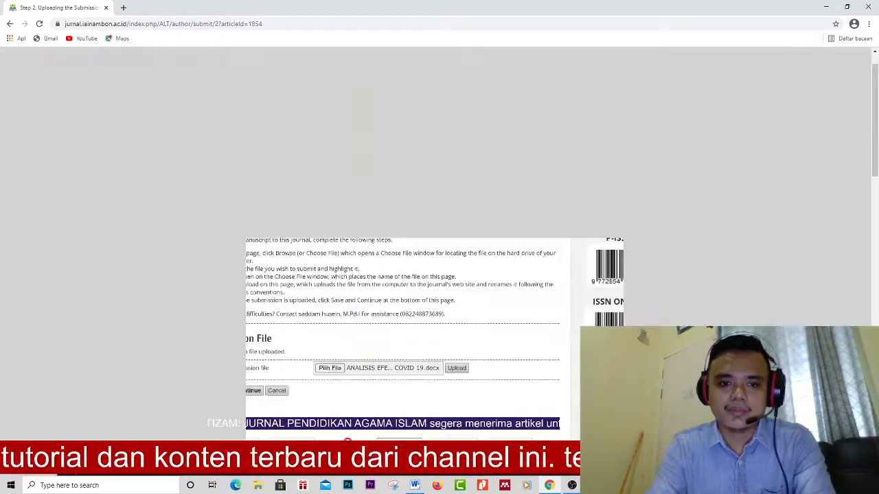
{"action": "scroll", "coordinate": [229, 403], "scroll_direction": "up", "scroll_amount": 5}
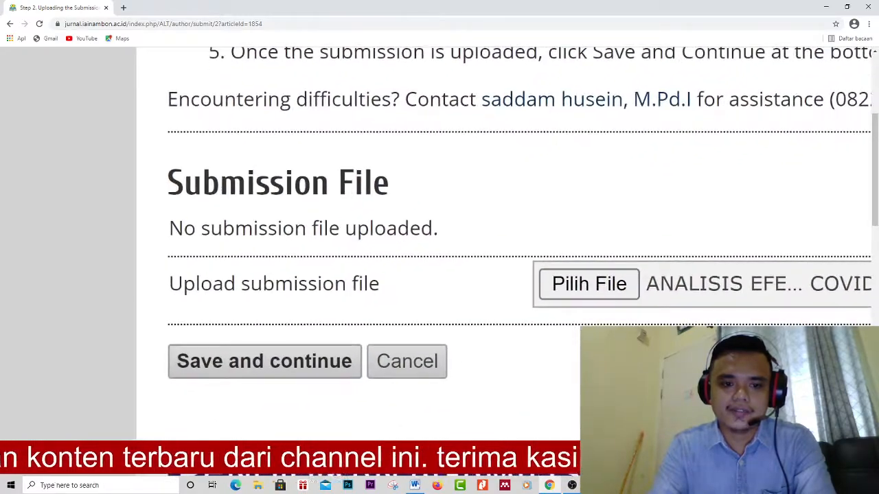
{"action": "scroll", "coordinate": [439, 244], "scroll_direction": "right", "scroll_amount": 5}
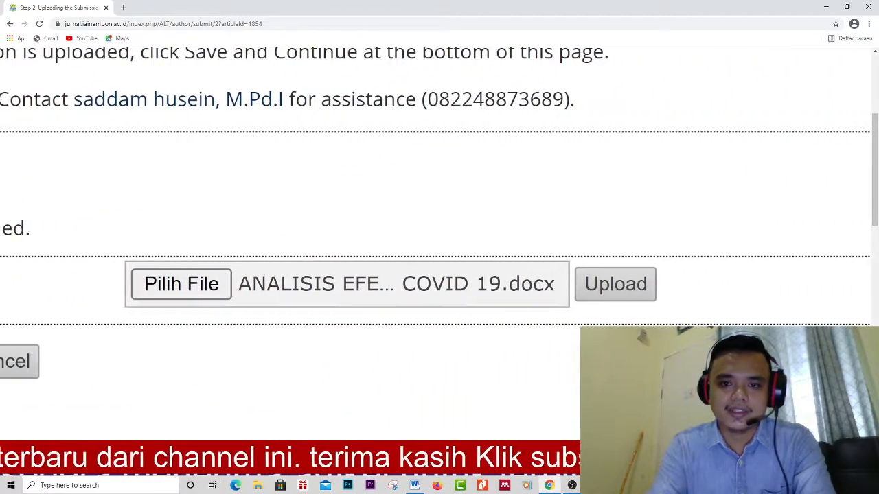
{"action": "left_click", "coordinate": [616, 285]}
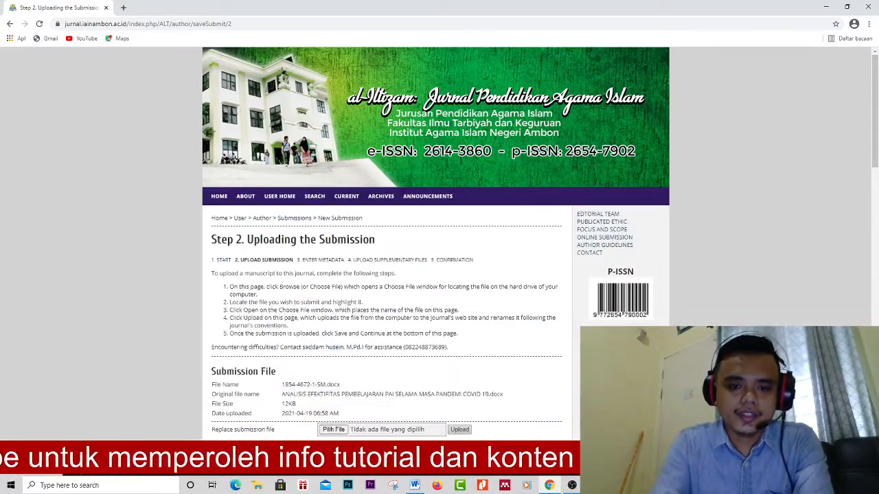
- Save Step 2 and continue to the submission metadata page
{"action": "scroll", "coordinate": [214, 383], "scroll_direction": "up", "scroll_amount": 5}
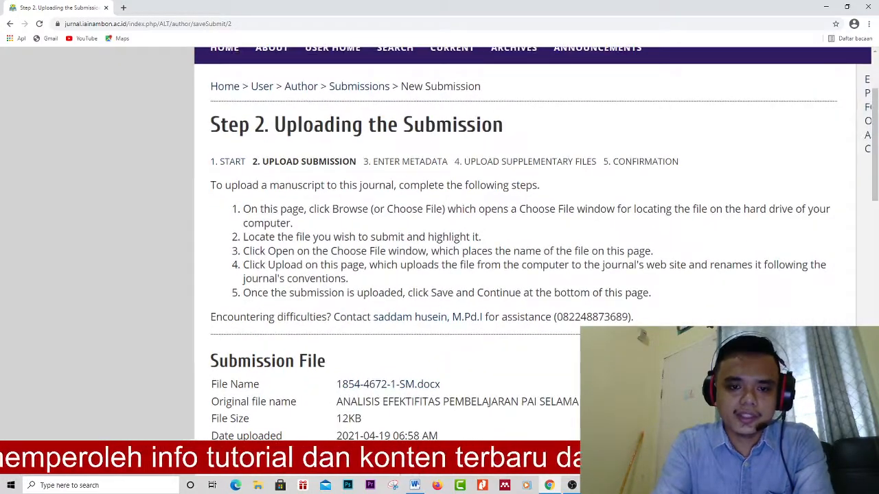
{"action": "scroll", "coordinate": [214, 383], "scroll_direction": "down", "scroll_amount": 3}
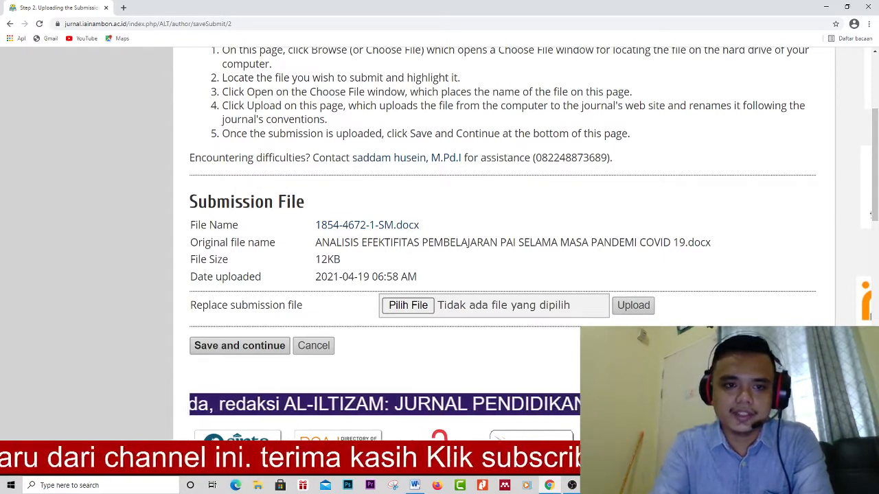
{"action": "scroll", "coordinate": [871, 214], "scroll_direction": "down", "scroll_amount": 3}
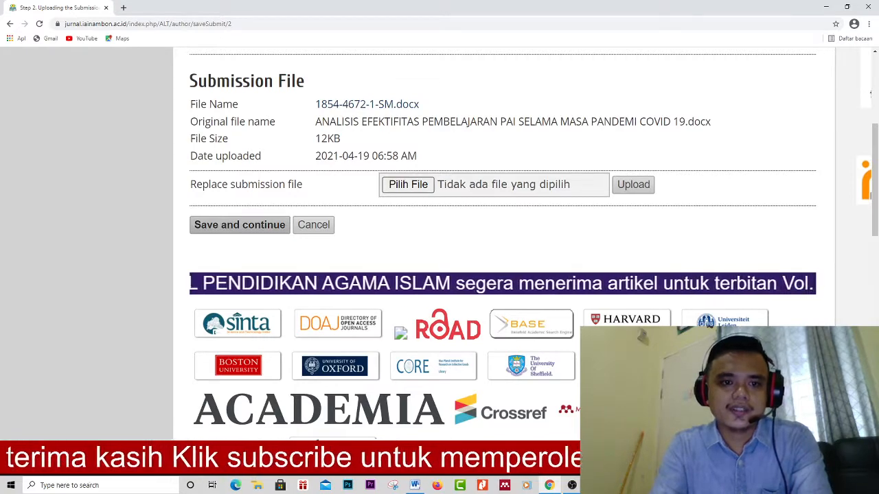
{"action": "left_click", "coordinate": [240, 226]}
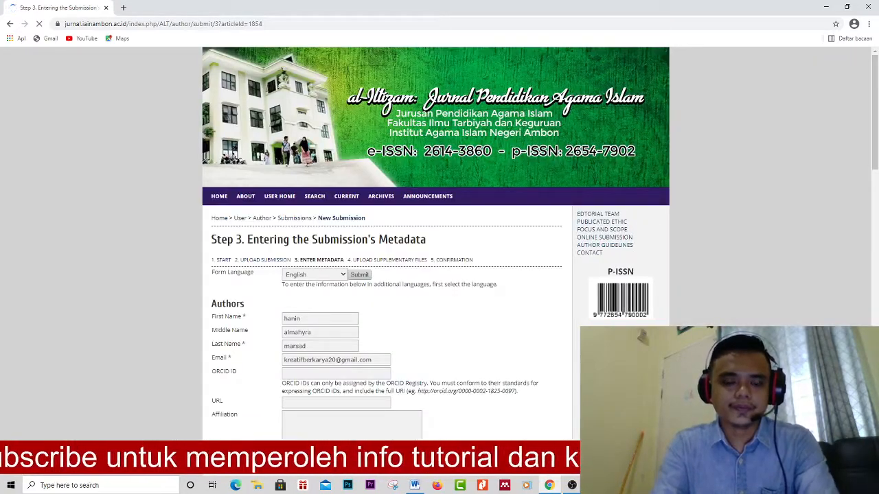
- Zoom the page in and enter 'Afiliatio' as the first author's affiliation
{"action": "scroll", "coordinate": [440, 275], "scroll_direction": "down", "scroll_amount": 1}
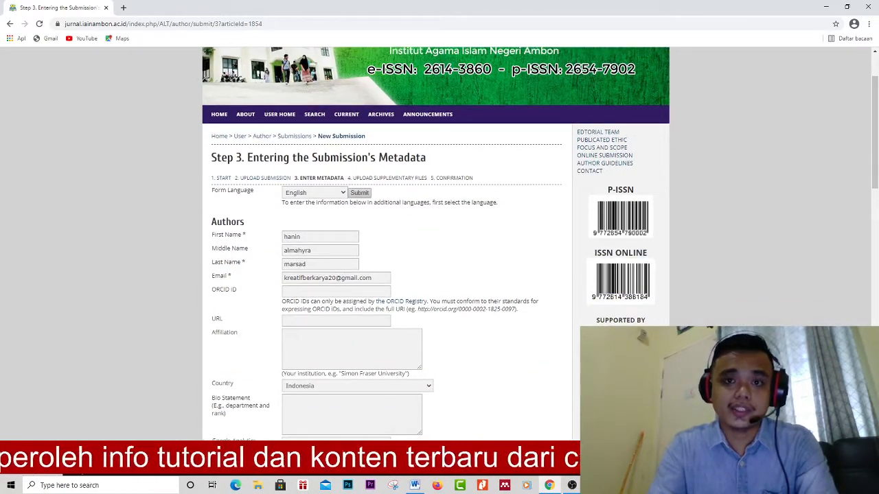
{"action": "key", "text": "ctrl+plus"}
{"action": "key", "text": "ctrl+plus"}
{"action": "key", "text": "ctrl+plus"}
{"action": "key", "text": "ctrl+plus"}
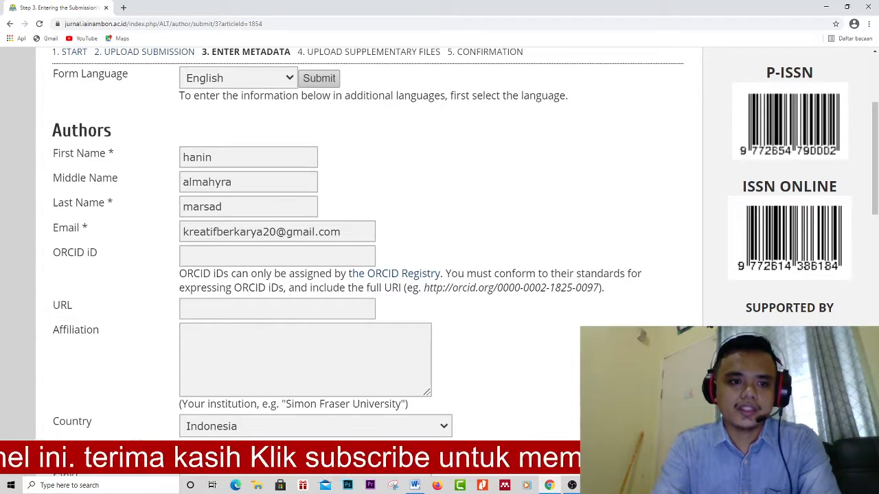
{"action": "scroll", "coordinate": [439, 234], "scroll_direction": "down", "scroll_amount": 2}
{"action": "left_click", "coordinate": [305, 243]}
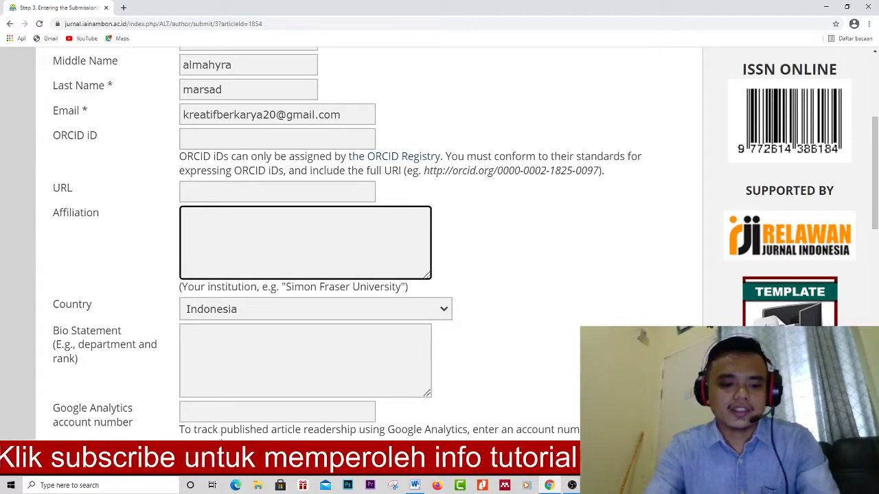
{"action": "type", "text": "Afili"}
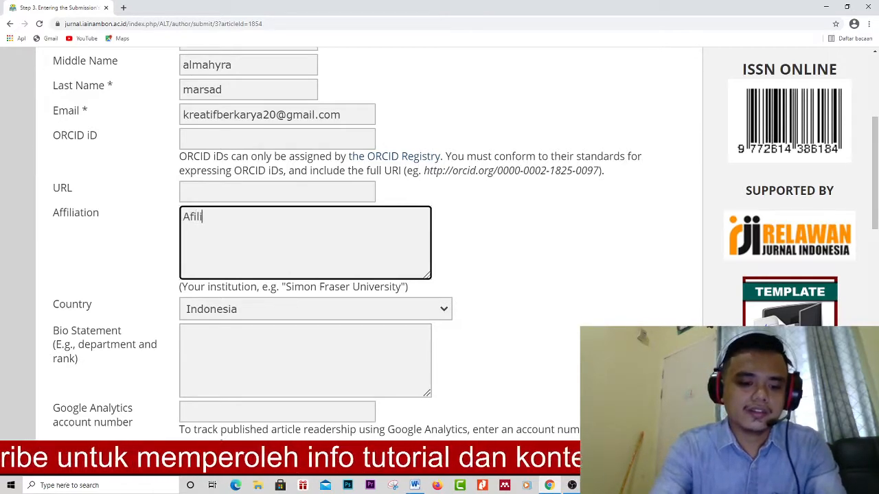
{"action": "type", "text": "ation"}
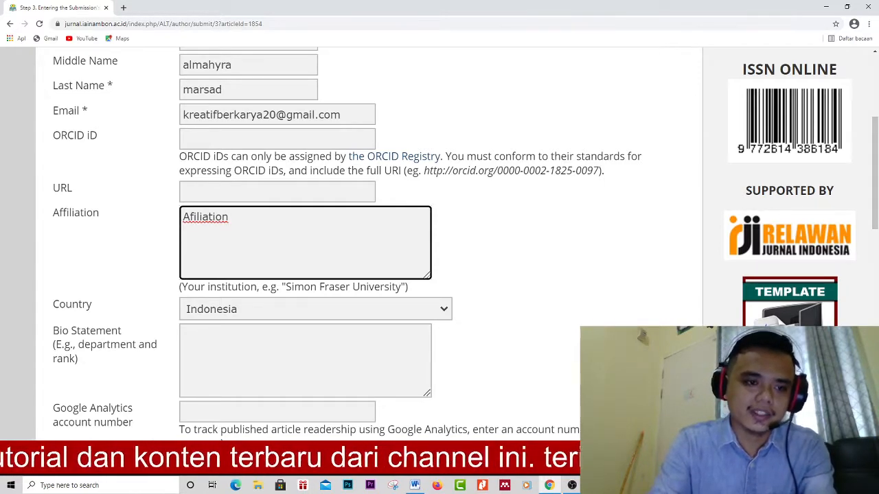
- Add a second, blank author entry to the metadata form
{"action": "scroll", "coordinate": [440, 233], "scroll_direction": "down", "scroll_amount": 2}
{"action": "scroll", "coordinate": [439, 234], "scroll_direction": "up", "scroll_amount": 4}
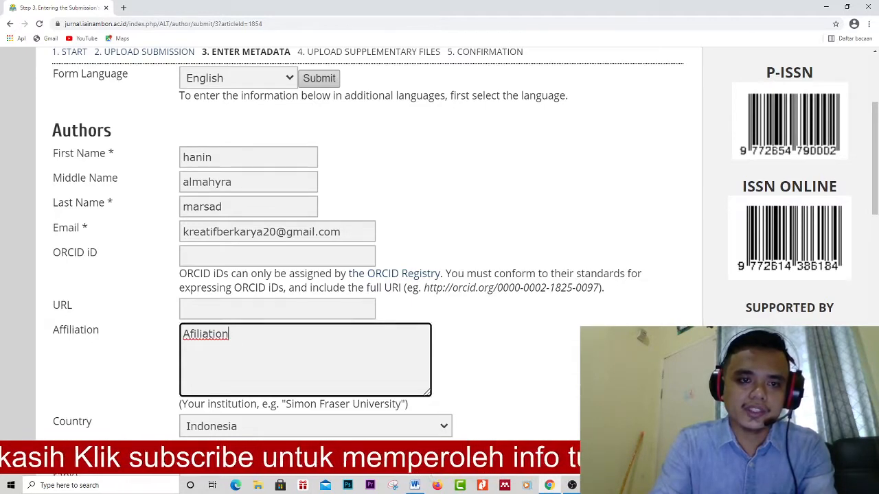
{"action": "scroll", "coordinate": [371, 241], "scroll_direction": "down", "scroll_amount": 5}
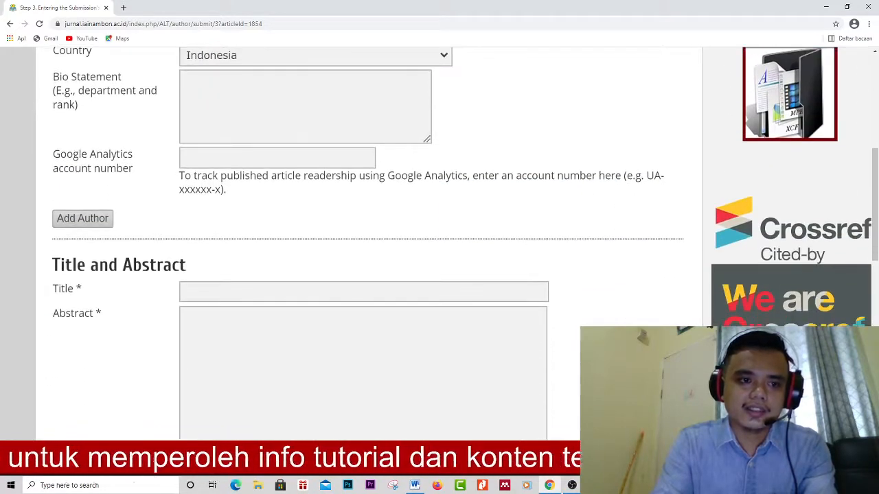
{"action": "scroll", "coordinate": [60, 230], "scroll_direction": "up", "scroll_amount": 5}
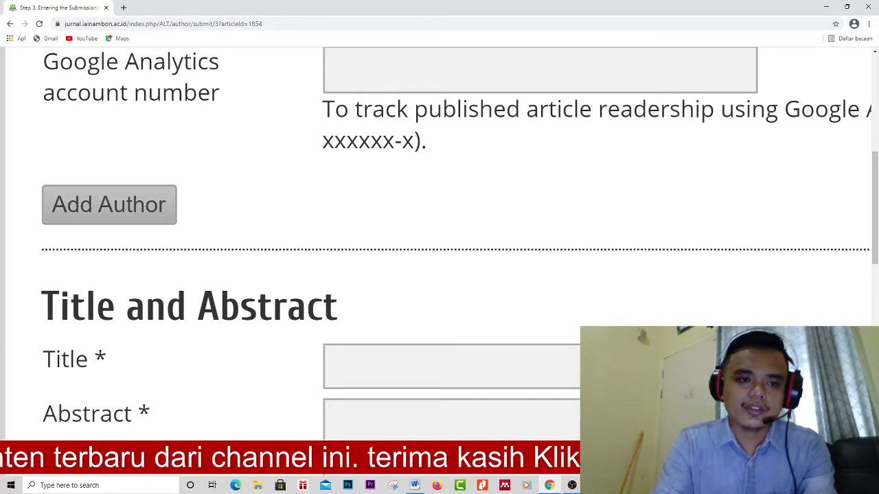
{"action": "left_click", "coordinate": [108, 205]}
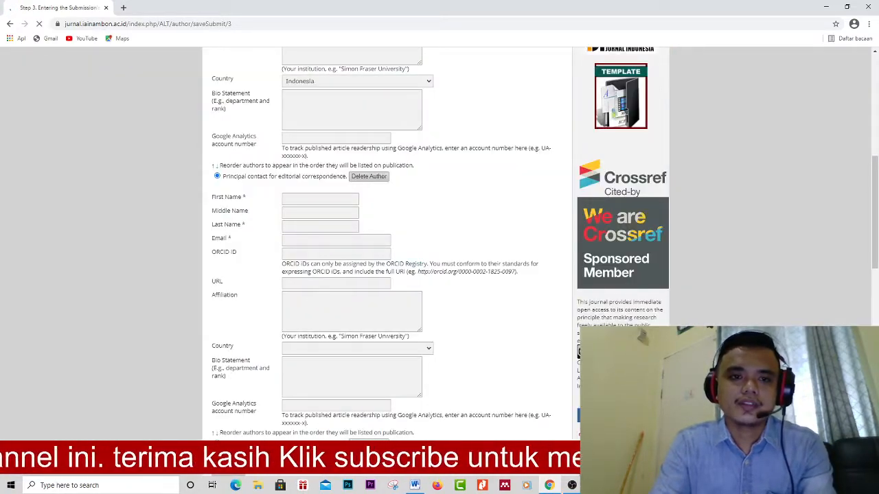
{"action": "scroll", "coordinate": [436, 244], "scroll_direction": "up", "scroll_amount": 5}
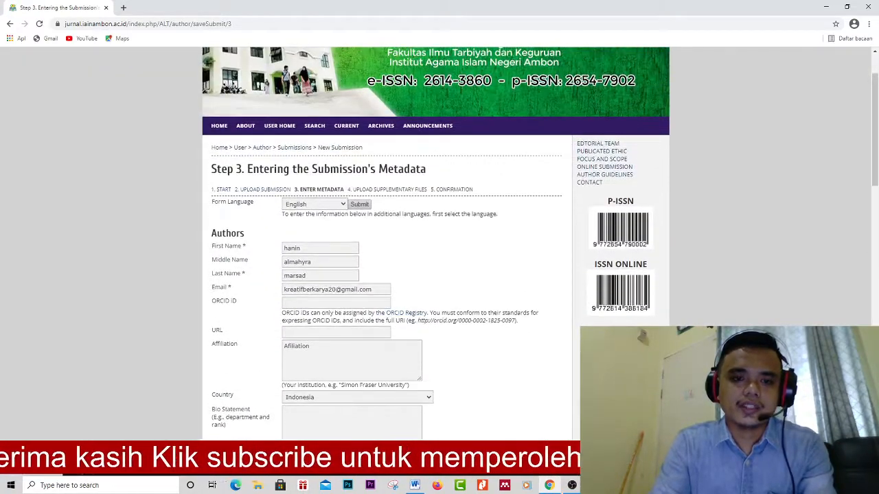
{"action": "double_click", "coordinate": [293, 249]}
{"action": "type", "text": "lu"}
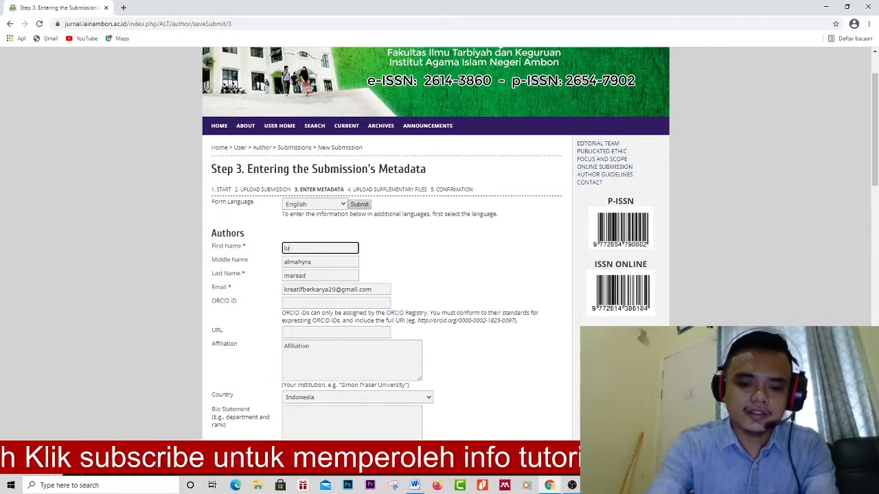
{"action": "type", "text": "bna"}
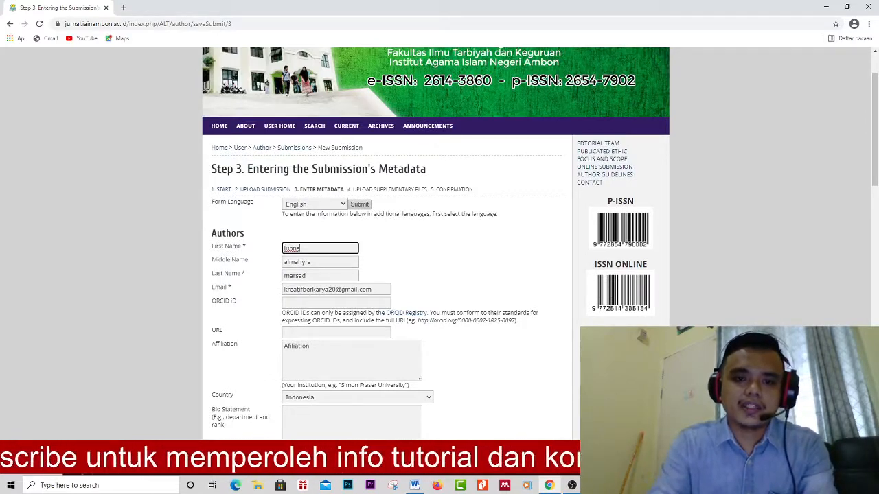
{"action": "key", "text": "Tab"}
{"action": "key", "text": "BackSpace"}
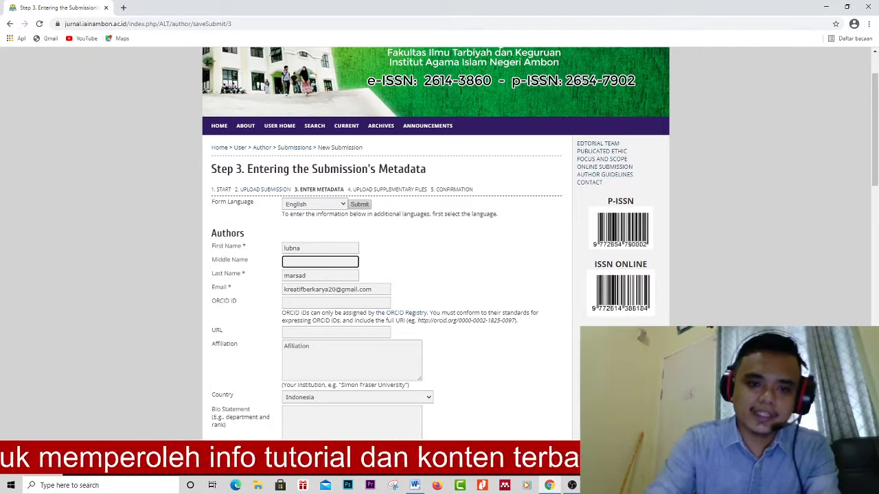
{"action": "key", "text": "Tab"}
{"action": "key", "text": "BackSpace"}
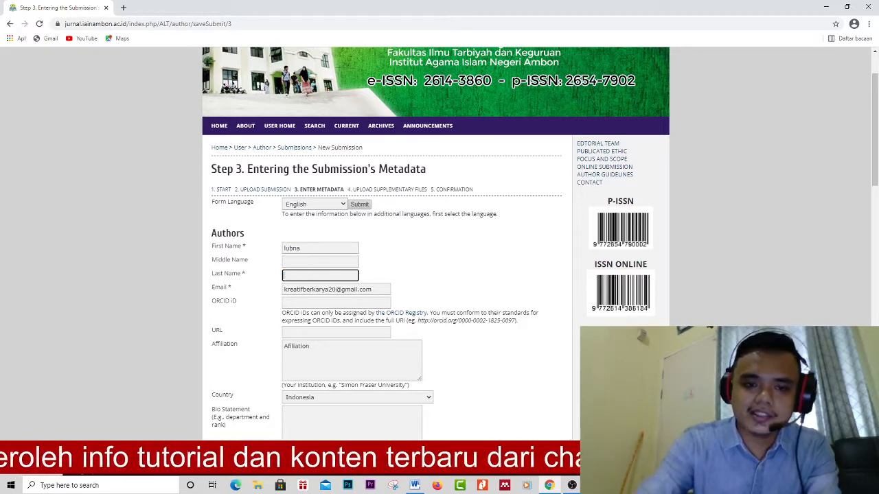
{"action": "left_click", "coordinate": [454, 268]}
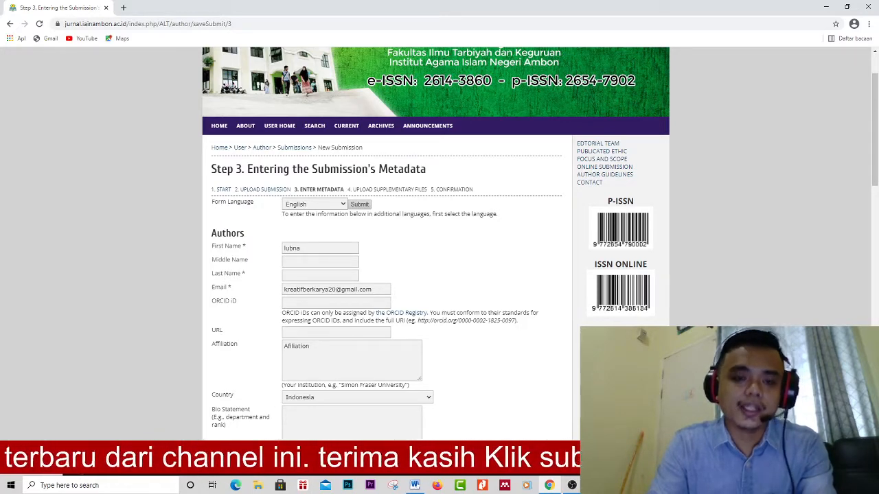
{"action": "double_click", "coordinate": [292, 248]}
{"action": "key", "text": "ctrl+c"}
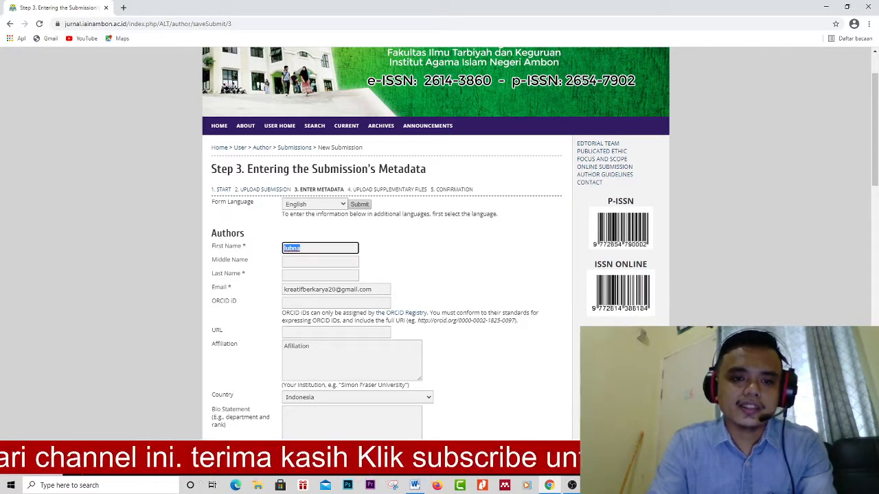
{"action": "left_click", "coordinate": [309, 275]}
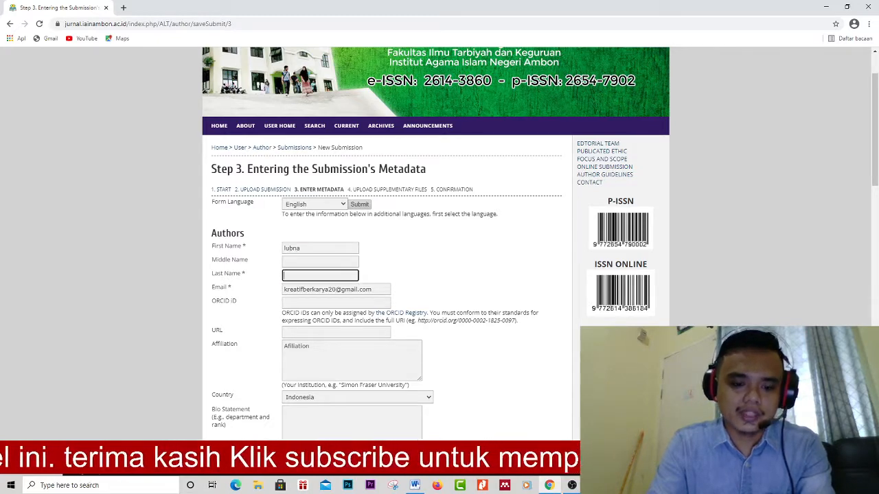
{"action": "key", "text": "ctrl+v"}
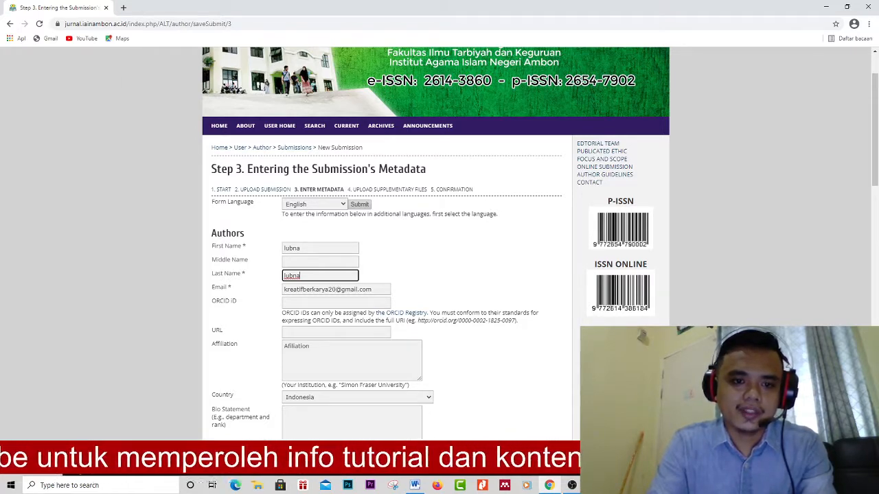
{"action": "scroll", "coordinate": [440, 275], "scroll_direction": "down", "scroll_amount": 2}
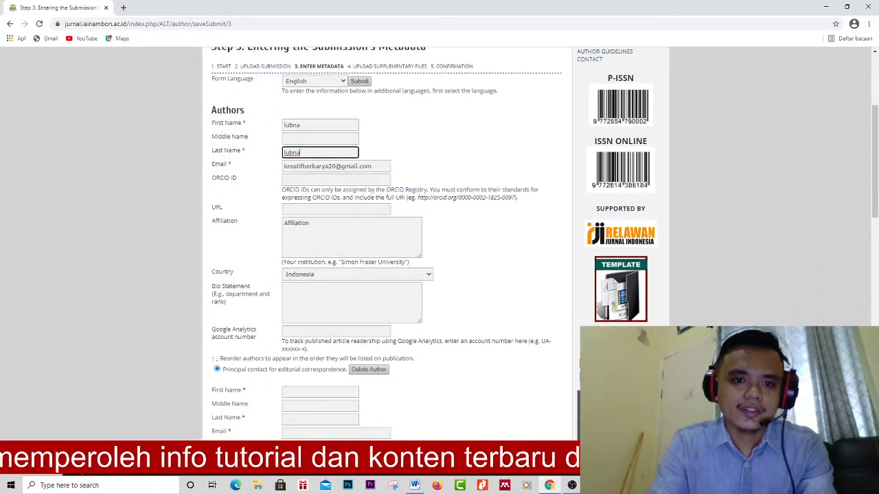
{"action": "scroll", "coordinate": [439, 275], "scroll_direction": "down", "scroll_amount": 2}
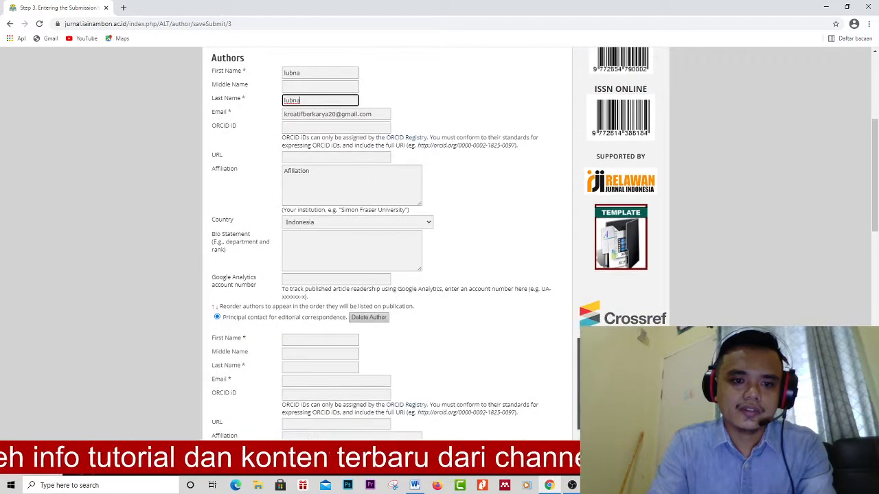
{"action": "scroll", "coordinate": [440, 275], "scroll_direction": "up", "scroll_amount": 4}
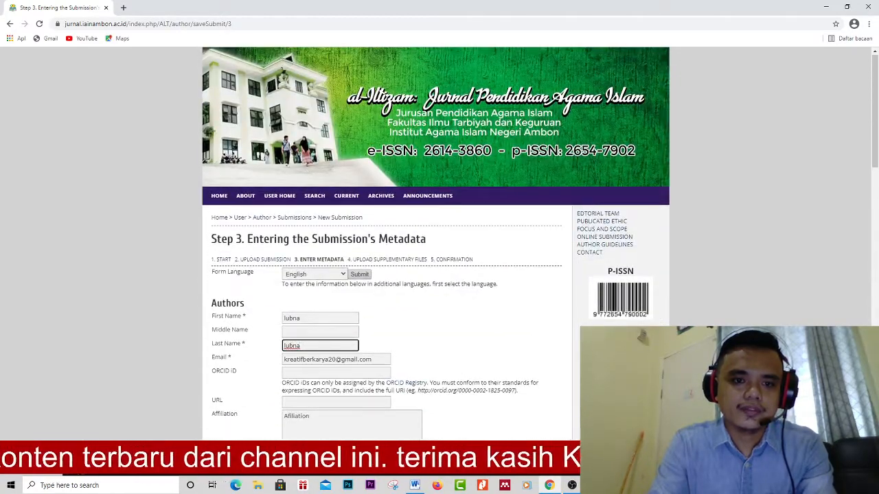
{"action": "key", "text": "ctrl+z"}
{"action": "key", "text": "ctrl+z"}
{"action": "key", "text": "ctrl+z"}
{"action": "key", "text": "ctrl+z"}
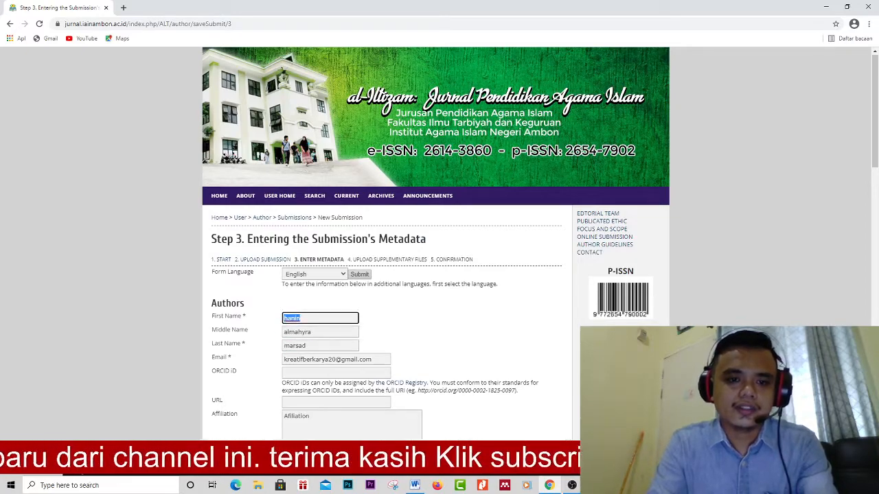
- Enter the second author's first name, last name and e-mail address
{"action": "scroll", "coordinate": [439, 275], "scroll_direction": "down", "scroll_amount": 6}
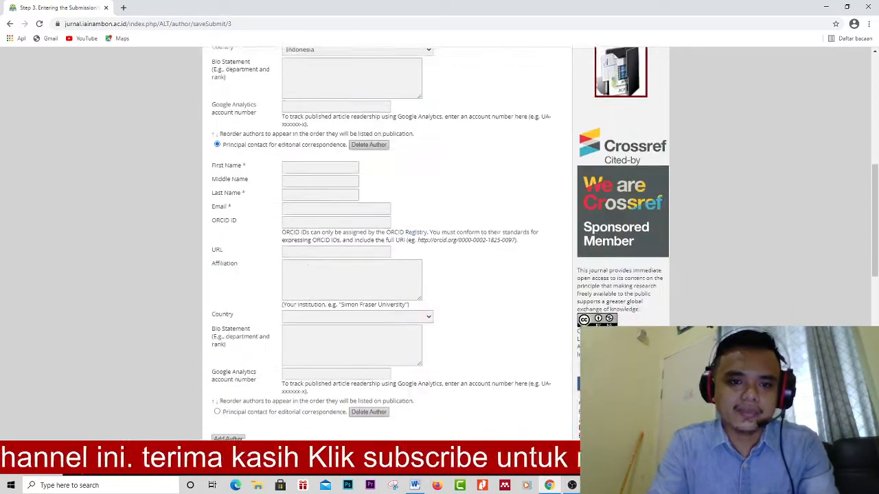
{"action": "left_click", "coordinate": [320, 166]}
{"action": "type", "text": "lubna"}
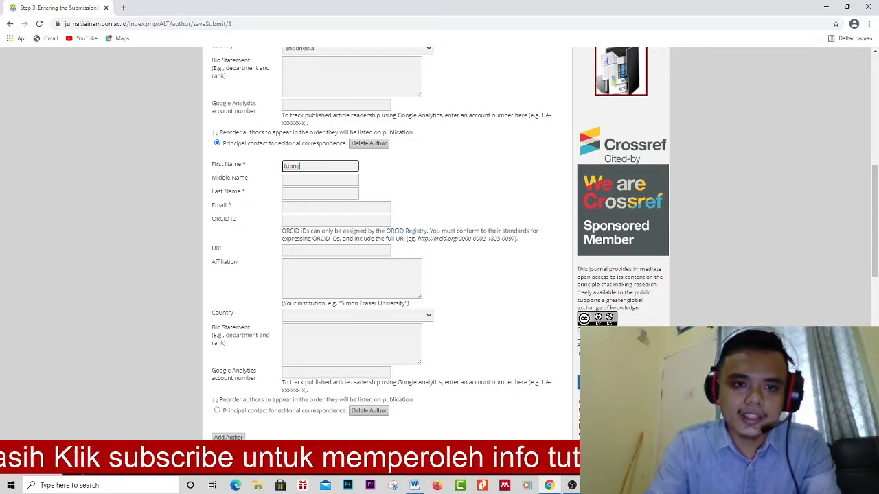
{"action": "left_click", "coordinate": [320, 193]}
{"action": "type", "text": "lu"}
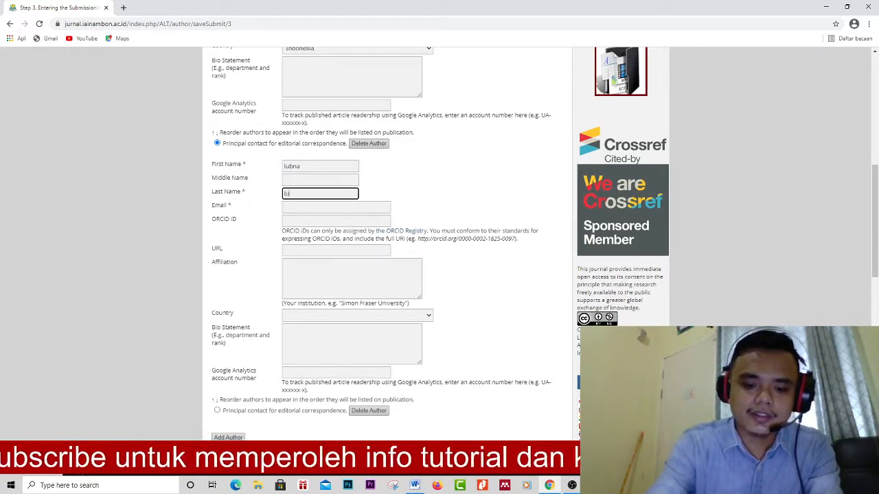
{"action": "type", "text": "bna"}
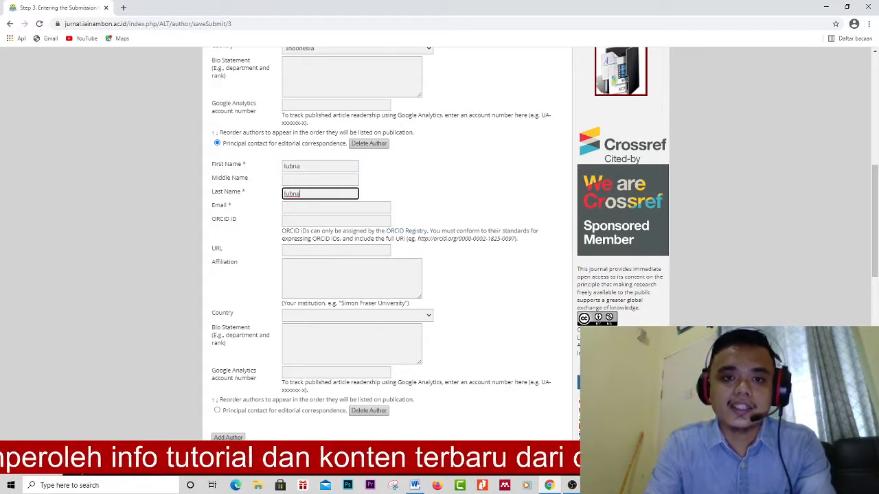
{"action": "left_click", "coordinate": [336, 207]}
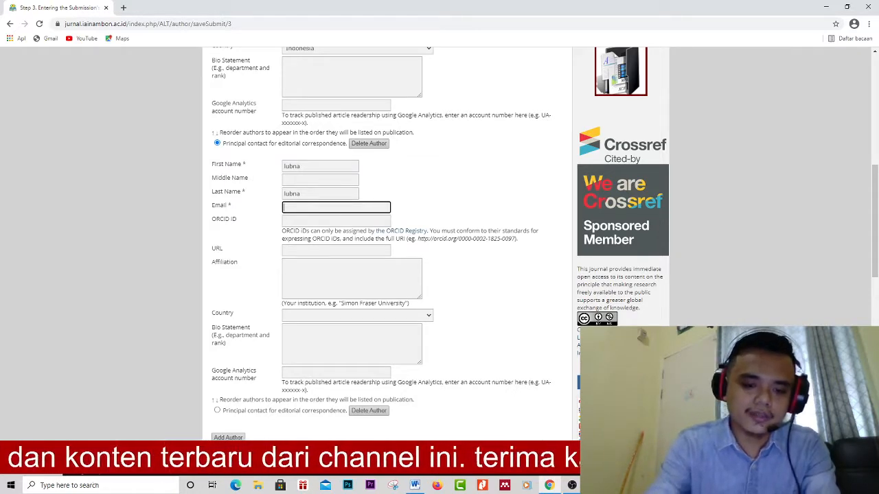
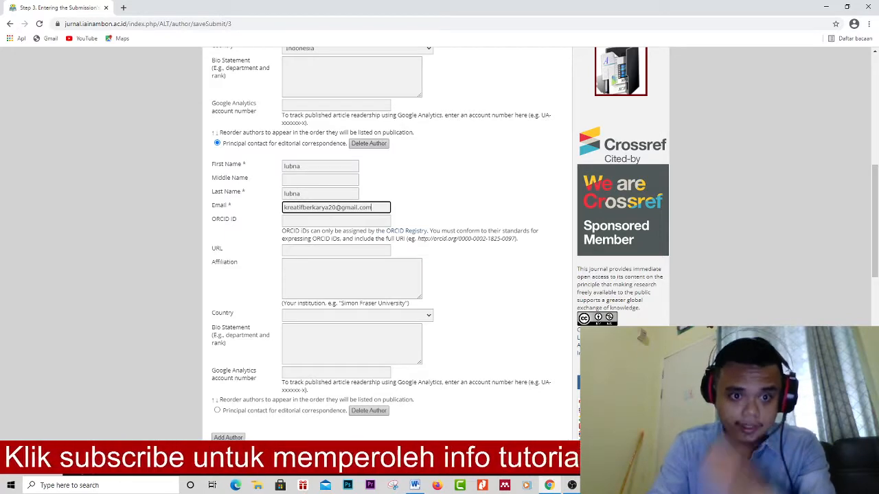
- Set the second author's affiliation to 'Afiliation' and country to Indonesia
{"action": "left_click", "coordinate": [344, 277]}
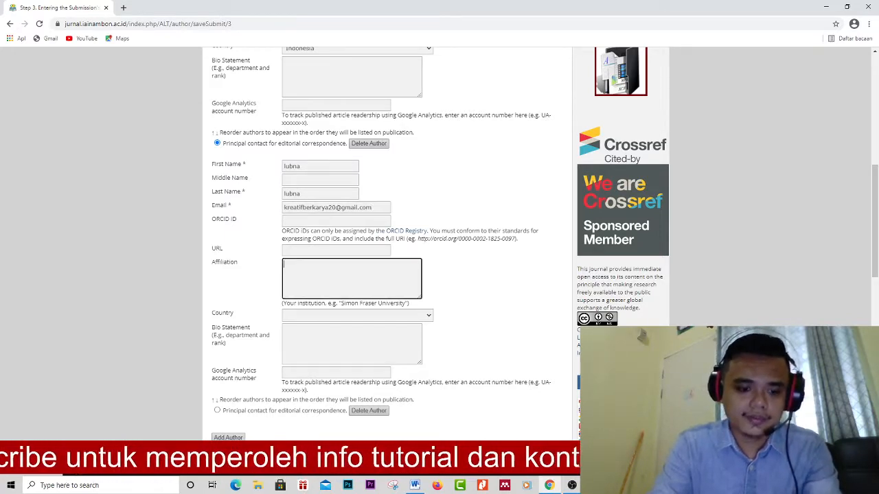
{"action": "type", "text": "Afiliat"}
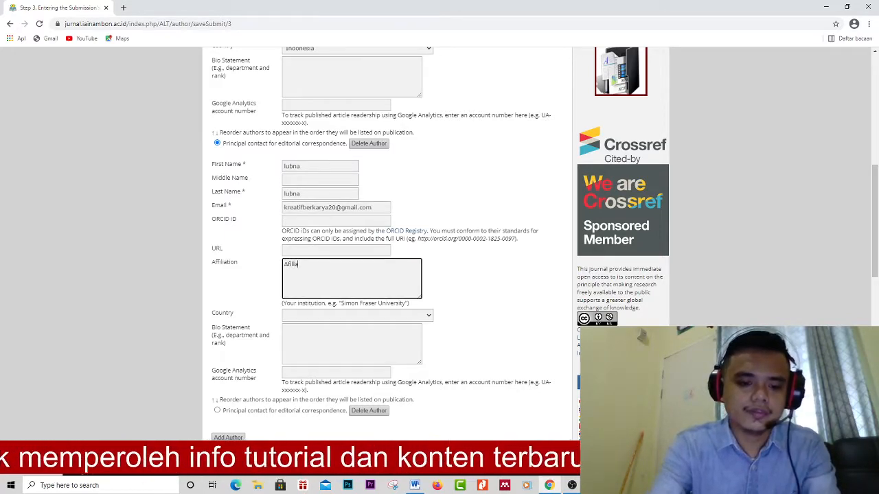
{"action": "type", "text": "ion"}
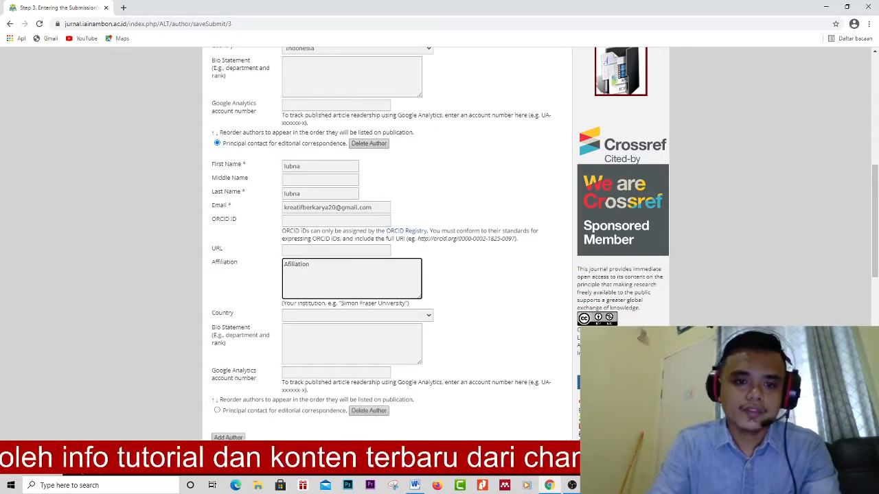
{"action": "left_click", "coordinate": [357, 316]}
{"action": "scroll", "coordinate": [357, 257], "scroll_direction": "down", "scroll_amount": 5}
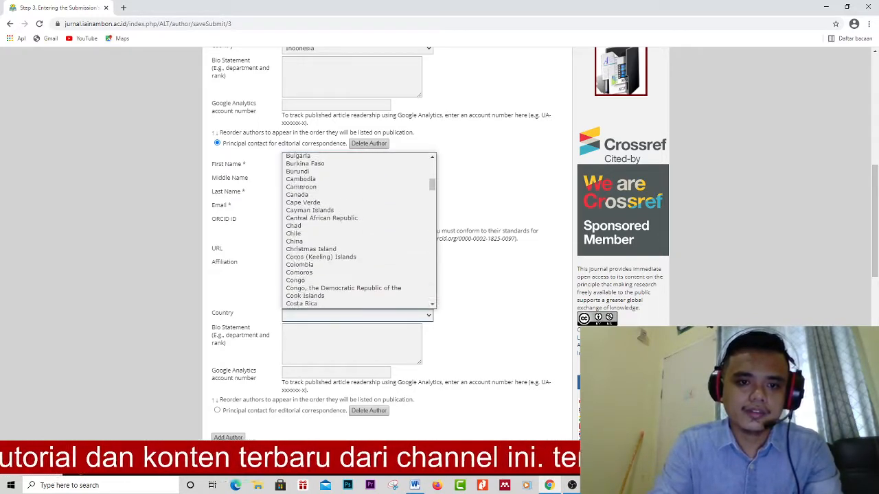
{"action": "scroll", "coordinate": [357, 230], "scroll_direction": "down", "scroll_amount": 10}
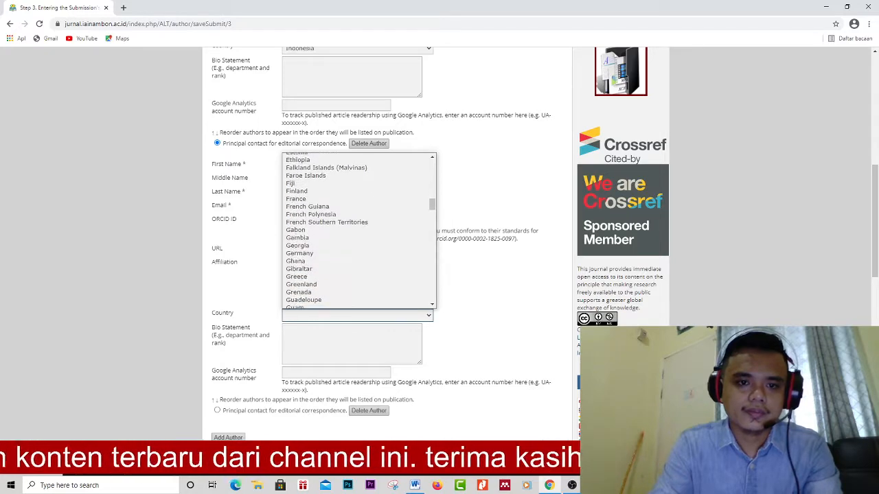
{"action": "scroll", "coordinate": [357, 230], "scroll_direction": "down", "scroll_amount": 3}
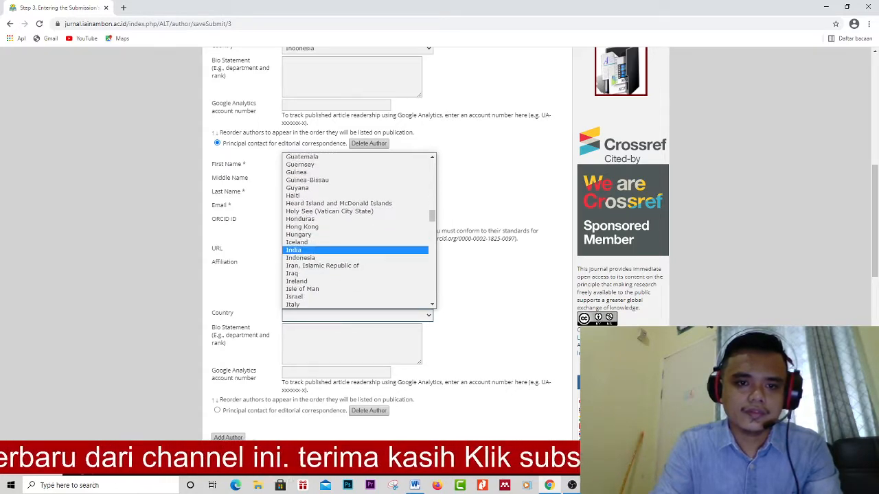
{"action": "left_click", "coordinate": [301, 258]}
{"action": "scroll", "coordinate": [589, 263], "scroll_direction": "down", "scroll_amount": 3}
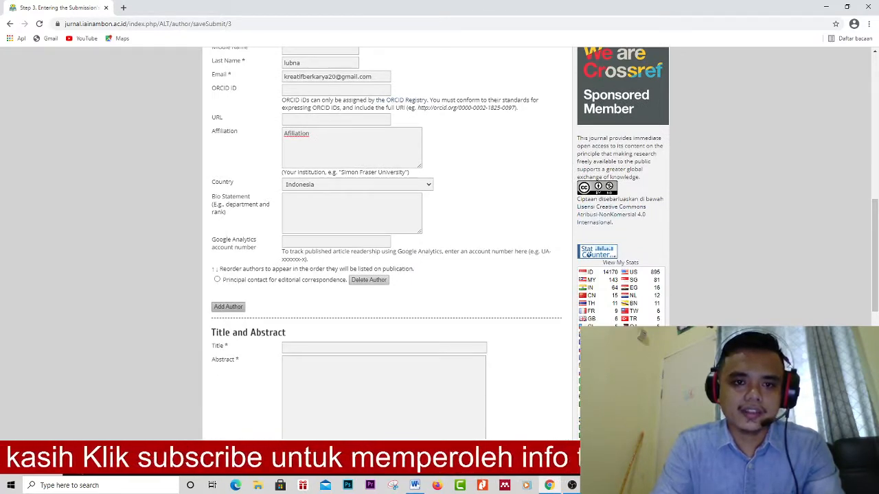
{"action": "scroll", "coordinate": [230, 334], "scroll_direction": "up", "scroll_amount": 5}
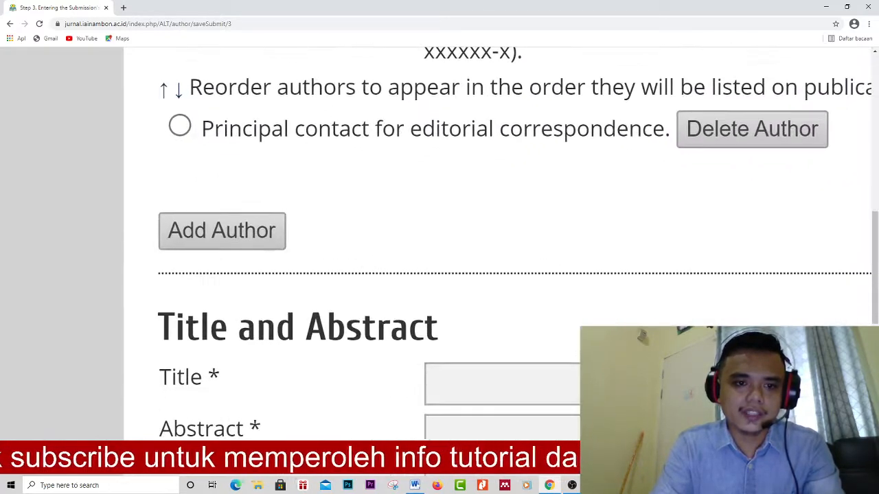
- Add a third author and enter their first name, last name and e-mail address
{"action": "left_click", "coordinate": [222, 230]}
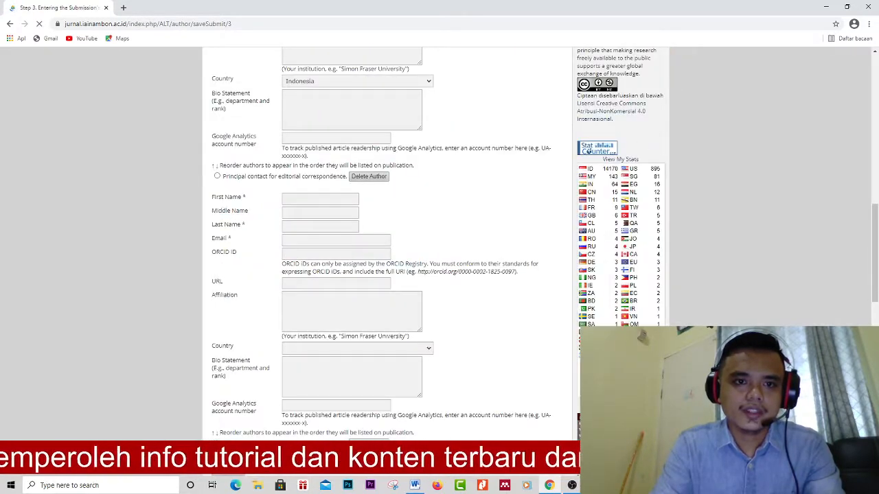
{"action": "left_click", "coordinate": [320, 199]}
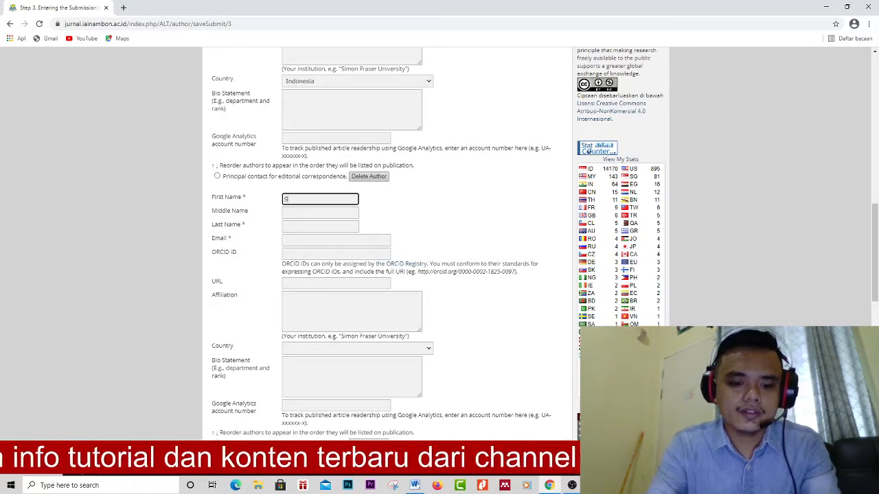
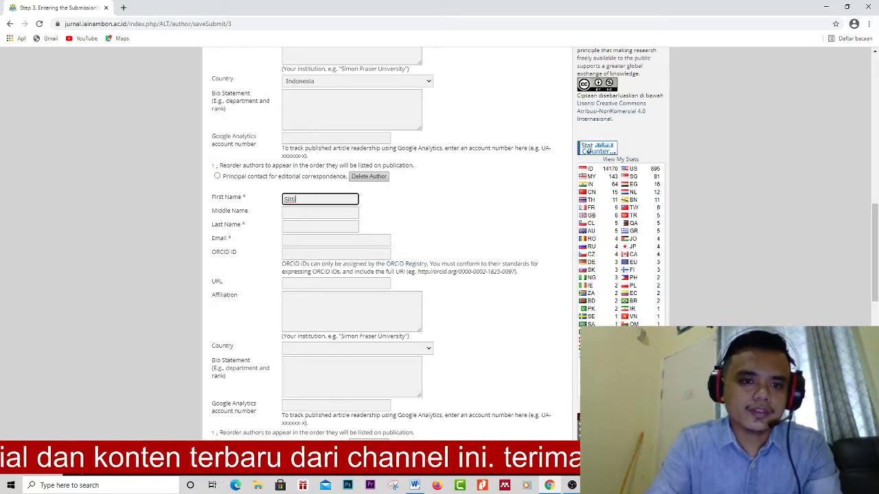
{"action": "left_click", "coordinate": [320, 227]}
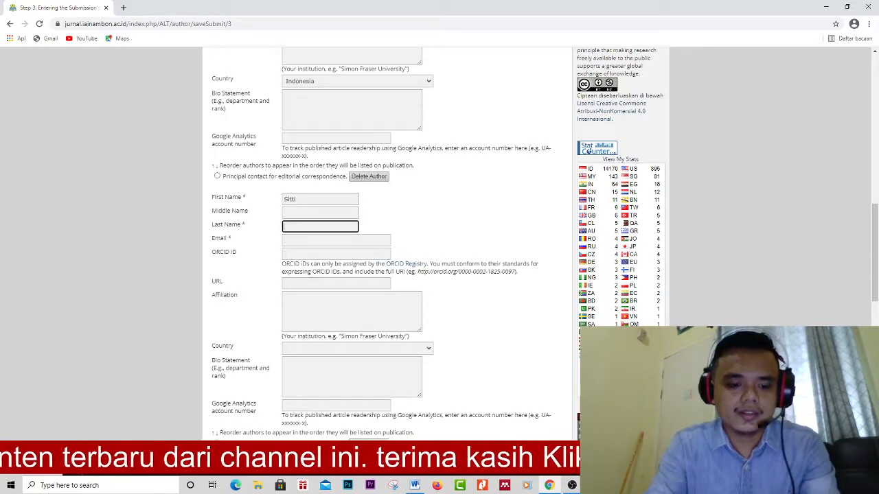
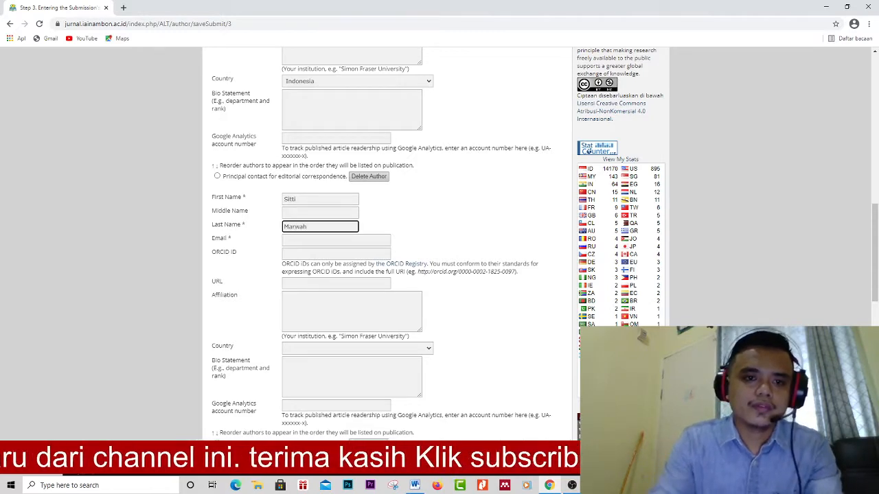
{"action": "key", "text": "Tab"}
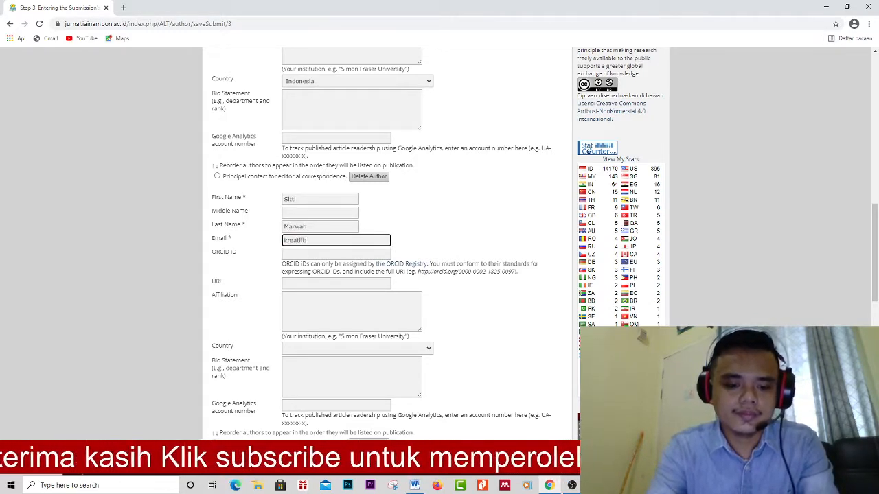
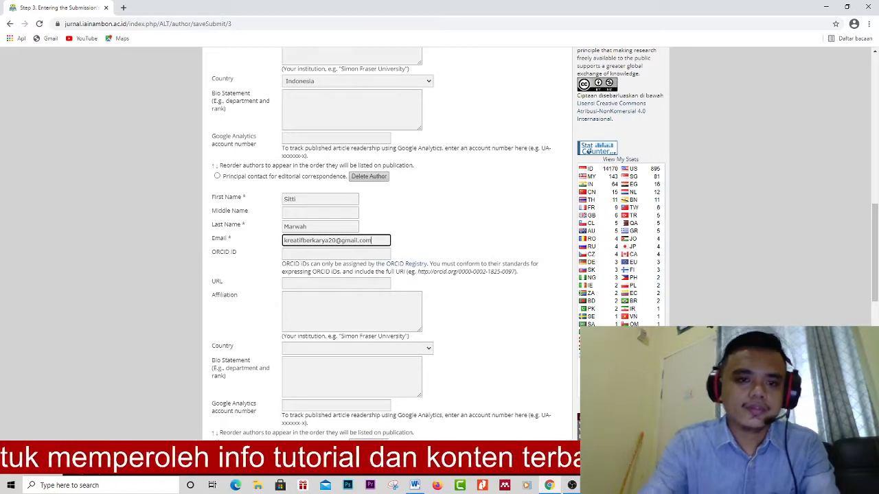
- Set the third author's affiliation to 'Afiliation' and country to Indonesia
{"action": "left_click", "coordinate": [351, 311]}
{"action": "type", "text": "Af"}
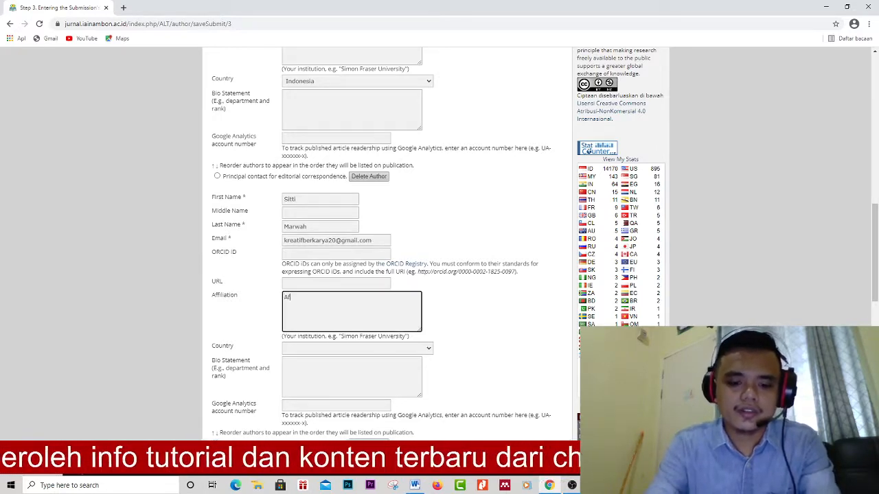
{"action": "type", "text": "iliation"}
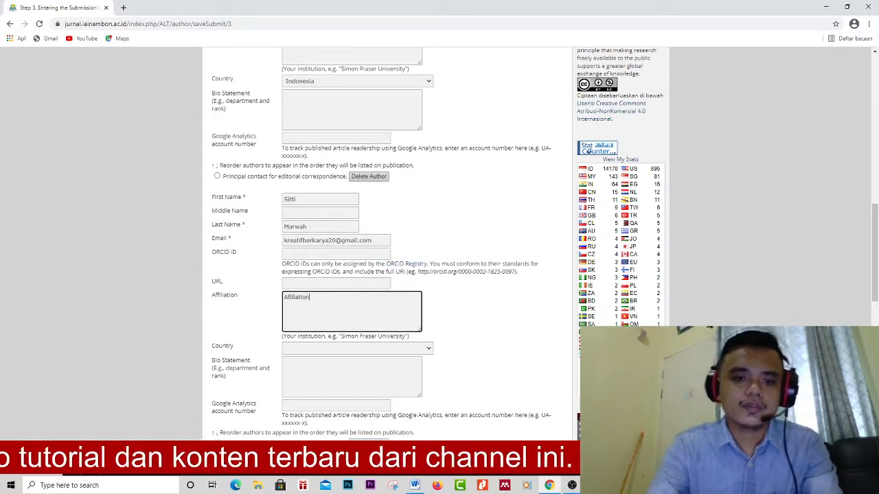
{"action": "left_click", "coordinate": [357, 348]}
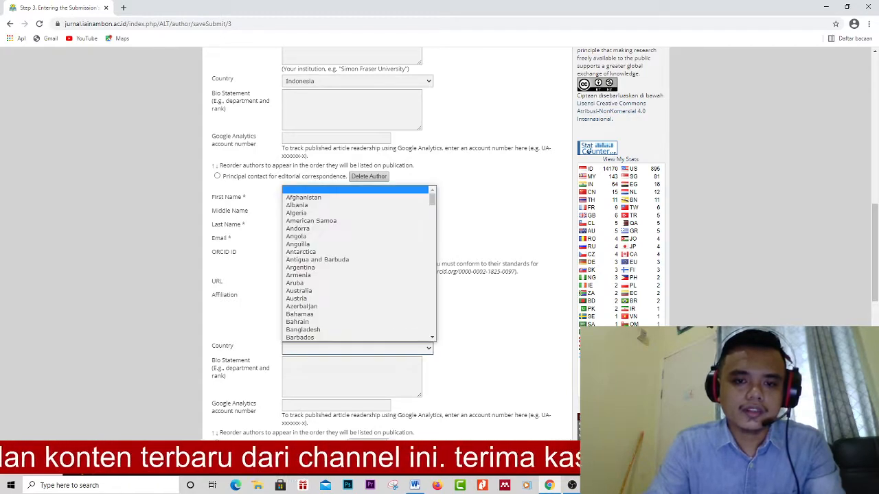
{"action": "scroll", "coordinate": [357, 292], "scroll_direction": "down", "scroll_amount": 7}
{"action": "scroll", "coordinate": [357, 282], "scroll_direction": "down", "scroll_amount": 7}
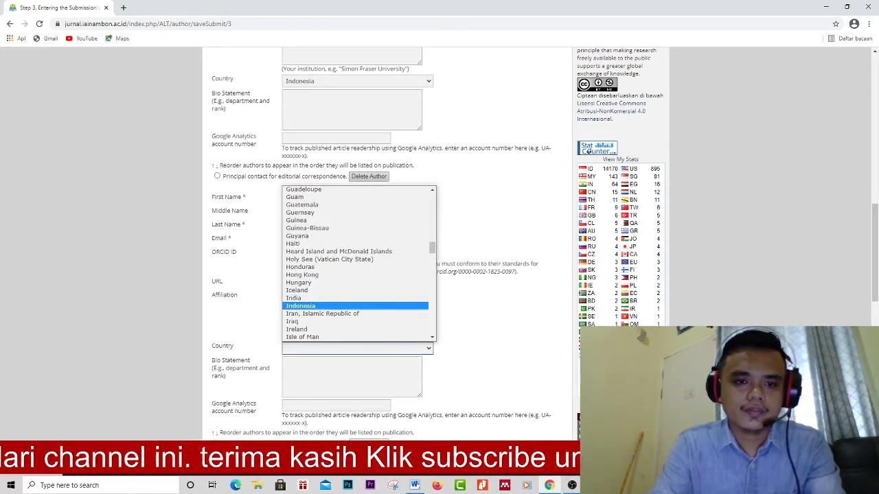
{"action": "left_click", "coordinate": [316, 306]}
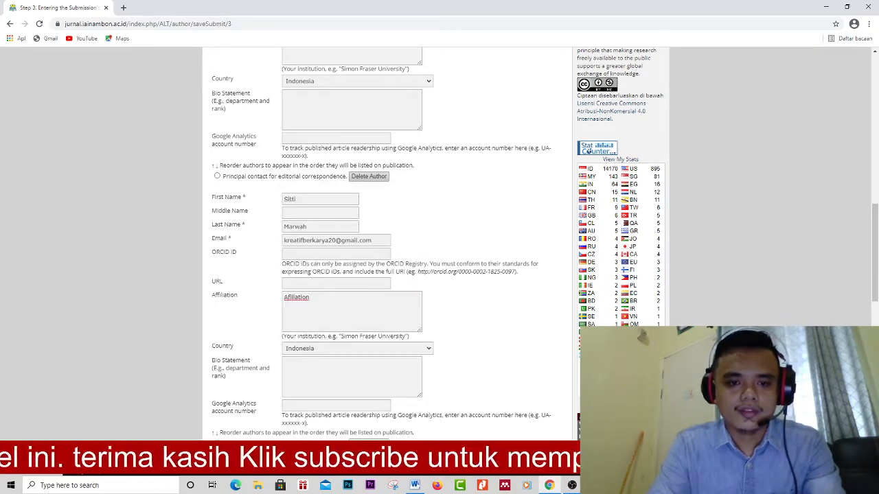
{"action": "scroll", "coordinate": [384, 240], "scroll_direction": "down", "scroll_amount": 3}
- Copy 'ANALISIS EFEKTIFITAS PEMBELAJARAN PAI SELAMA MASA PANDEMI' from the Word draft into Title
{"action": "scroll", "coordinate": [384, 240], "scroll_direction": "down", "scroll_amount": 5}
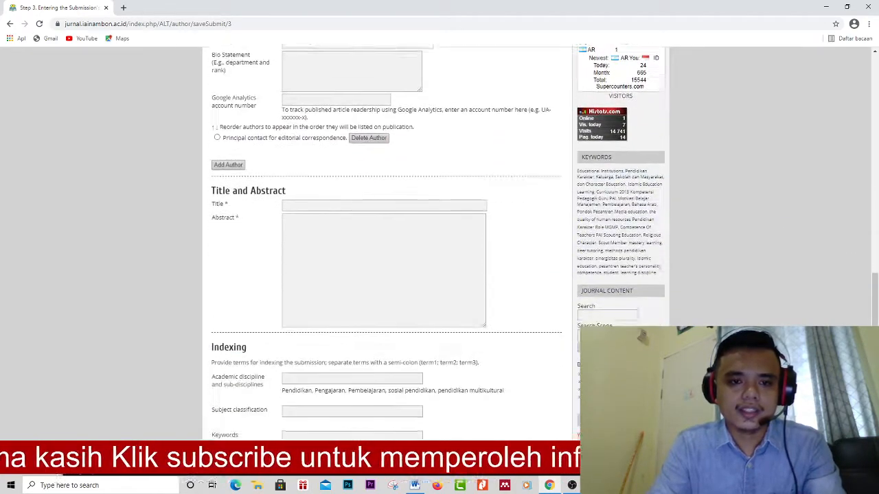
{"action": "key", "text": "ctrl+plus"}
{"action": "key", "text": "ctrl+plus"}
{"action": "key", "text": "ctrl+plus"}
{"action": "key", "text": "ctrl+plus"}
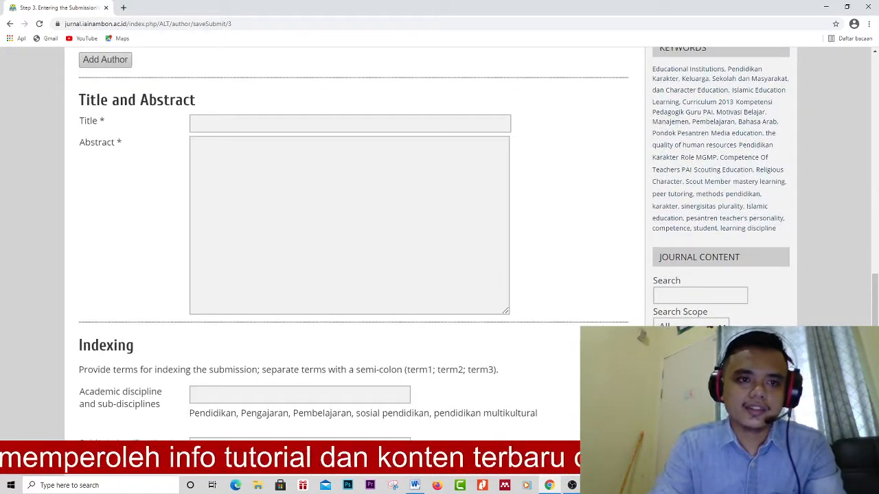
{"action": "key", "text": "alt+Tab"}
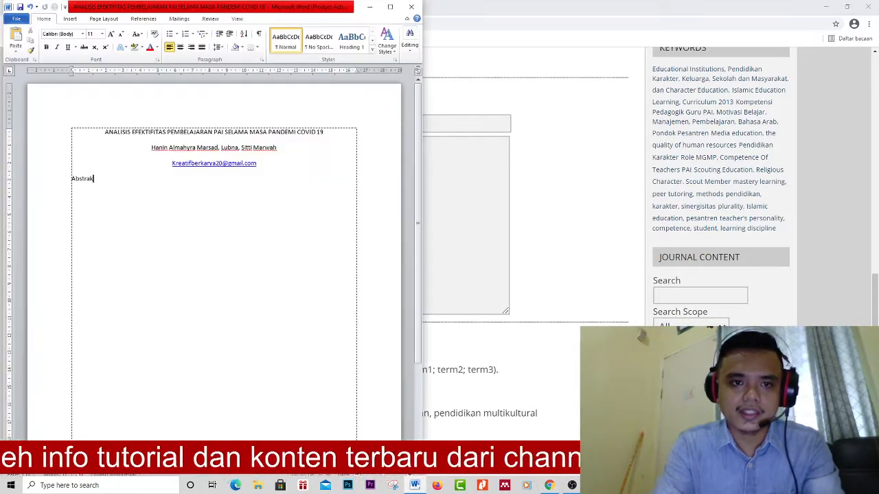
{"action": "key", "text": "shift+Home"}
{"action": "key", "text": "ctrl+c"}
{"action": "key", "text": "ctrl+e"}
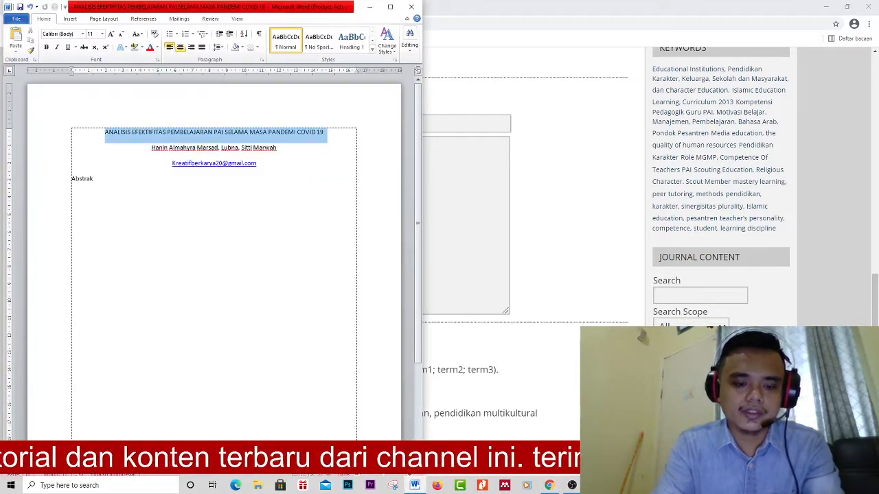
{"action": "key", "text": "alt+Tab"}
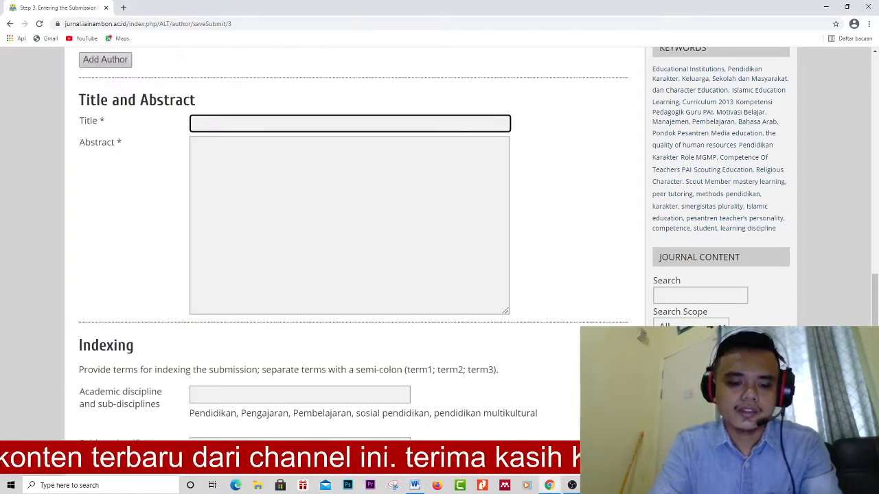
{"action": "key", "text": "ctrl+v"}
{"action": "key", "text": "Tab"}
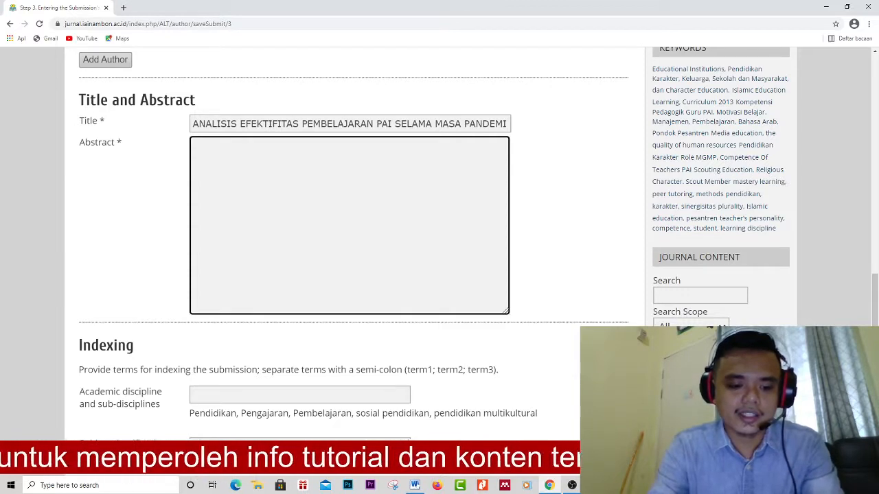
- Enter 'Abstrak' as the submission's abstract text
{"action": "type", "text": "Abs"}
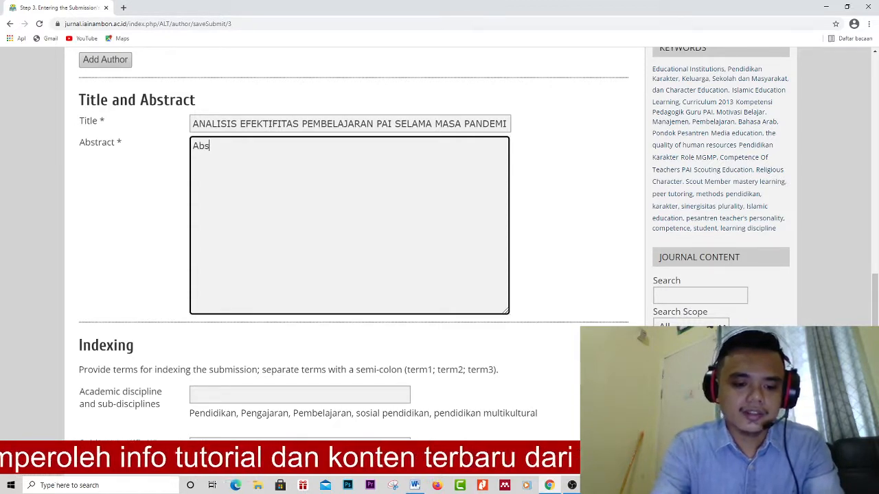
{"action": "type", "text": "trak"}
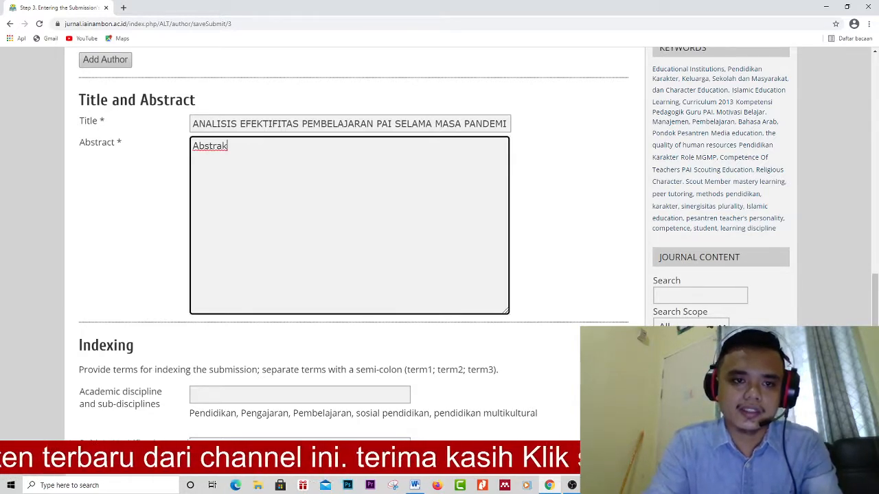
{"action": "scroll", "coordinate": [353, 240], "scroll_direction": "down", "scroll_amount": 4}
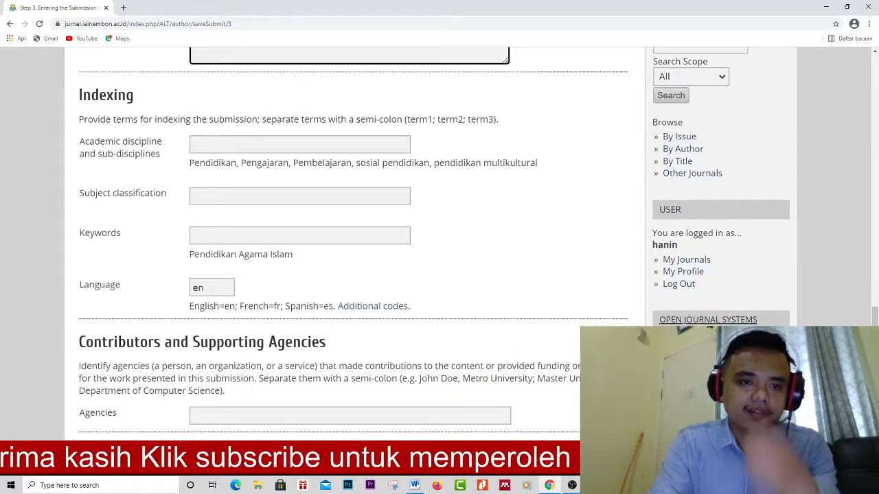
{"action": "left_click", "coordinate": [299, 196]}
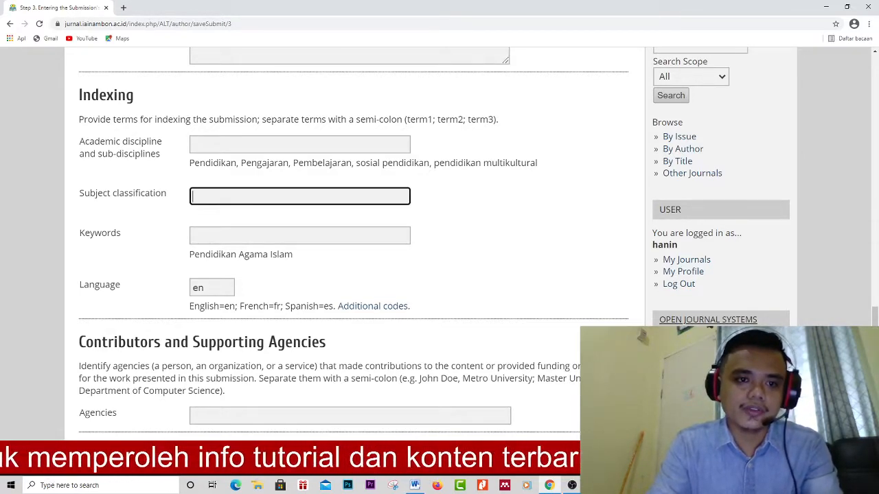
{"action": "scroll", "coordinate": [354, 241], "scroll_direction": "up", "scroll_amount": 8}
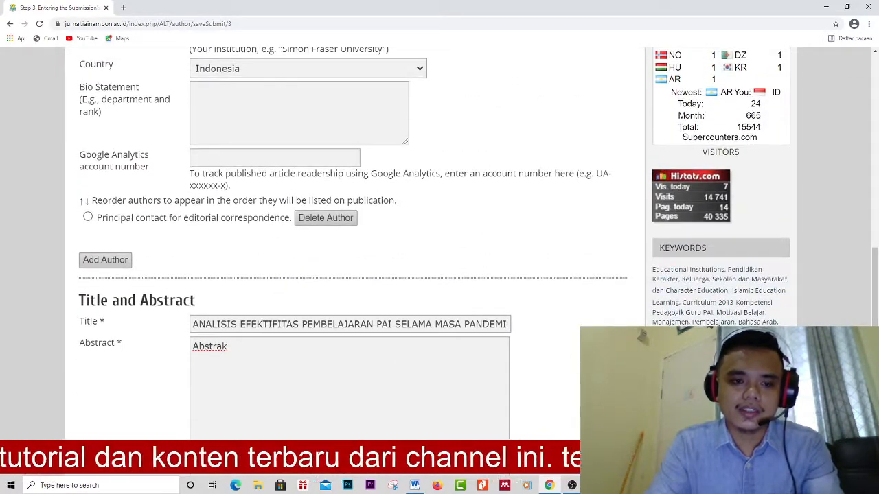
{"action": "scroll", "coordinate": [353, 240], "scroll_direction": "down", "scroll_amount": 6}
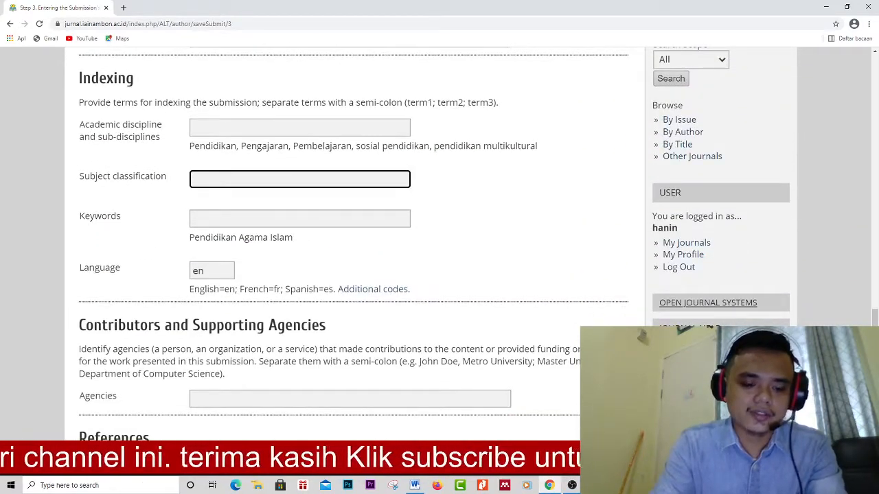
- Enter subject classification 'Pendidikan, pembelajaran' and keywords 'efektifitas pembelajaran, covid 19'
{"action": "type", "text": "Pe"}
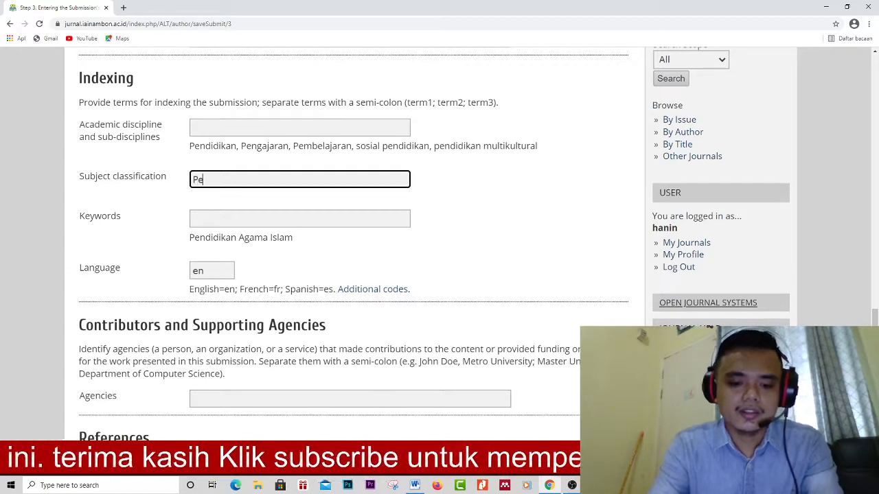
{"action": "type", "text": "ndidikan"}
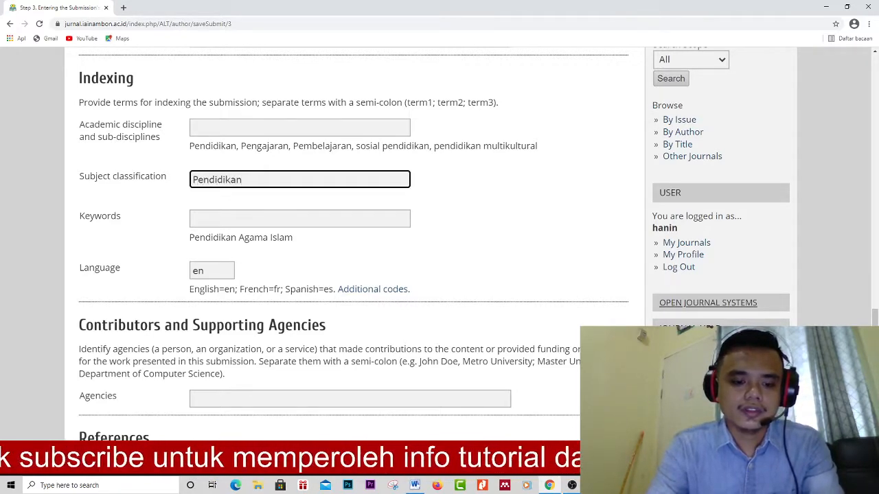
{"action": "type", "text": ", pembelaja"}
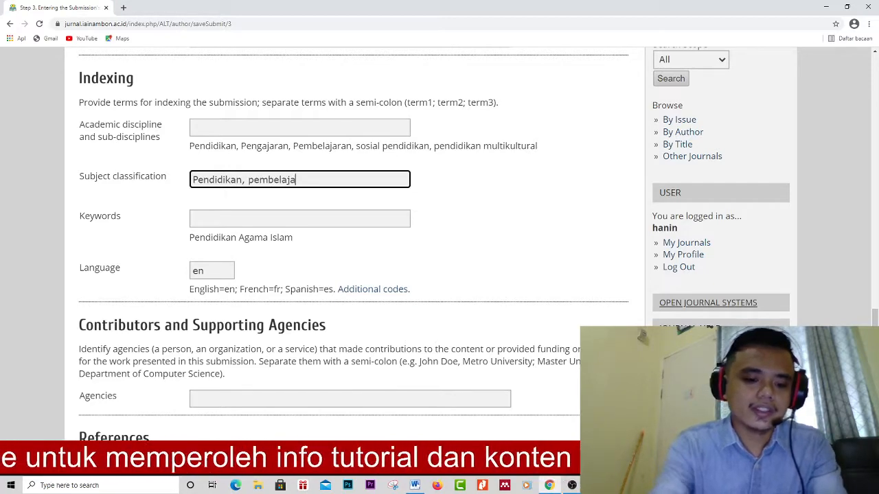
{"action": "type", "text": "ran"}
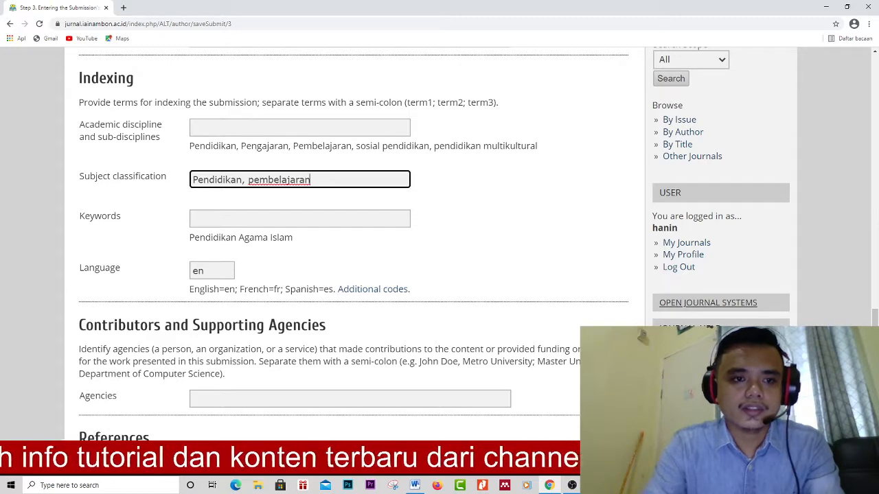
{"action": "left_click", "coordinate": [299, 218]}
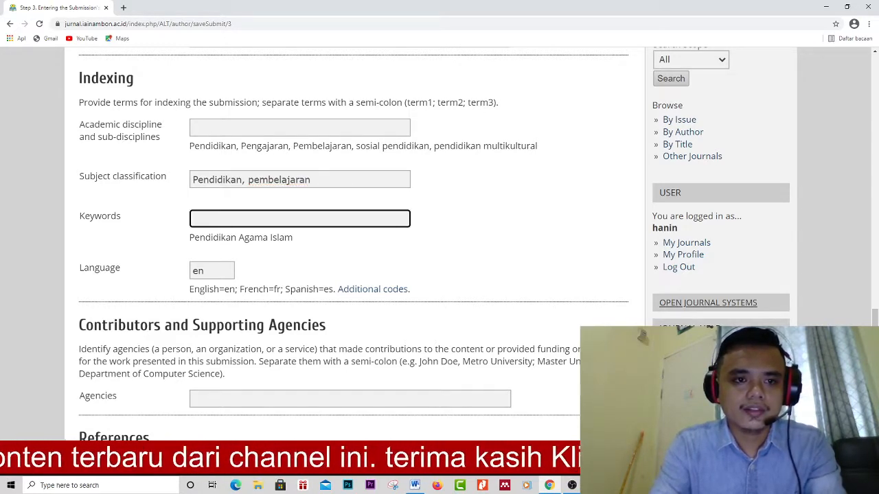
{"action": "scroll", "coordinate": [371, 240], "scroll_direction": "up", "scroll_amount": 6}
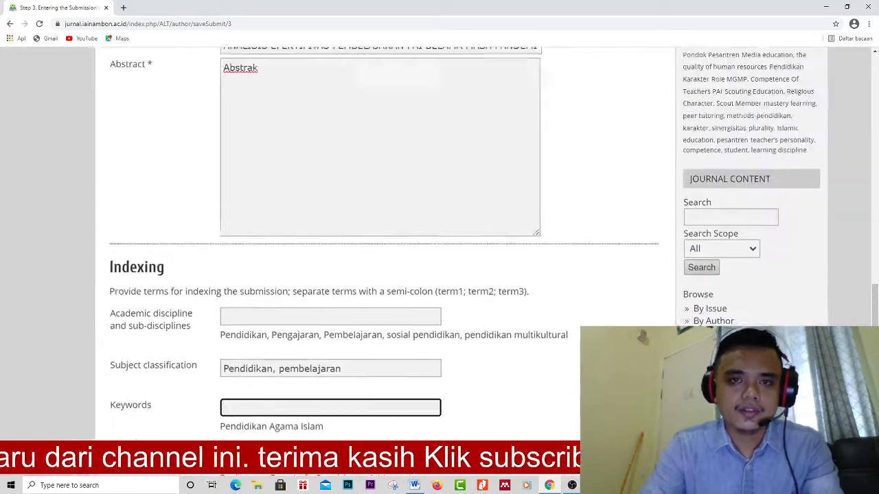
{"action": "scroll", "coordinate": [385, 240], "scroll_direction": "down", "scroll_amount": 6}
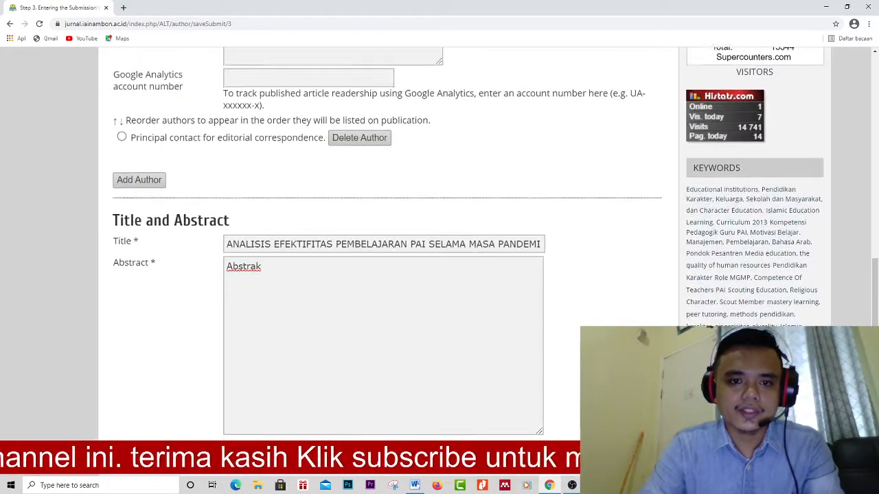
{"action": "scroll", "coordinate": [385, 241], "scroll_direction": "down", "scroll_amount": 1}
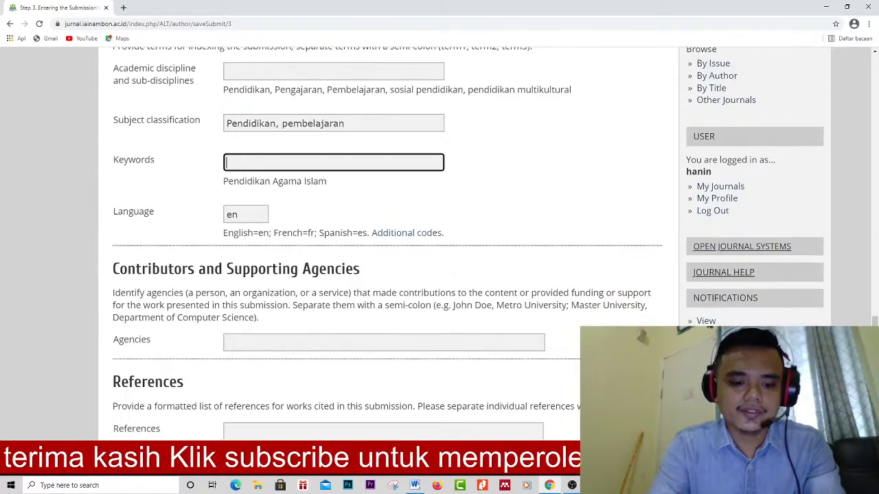
{"action": "type", "text": "efektifit"}
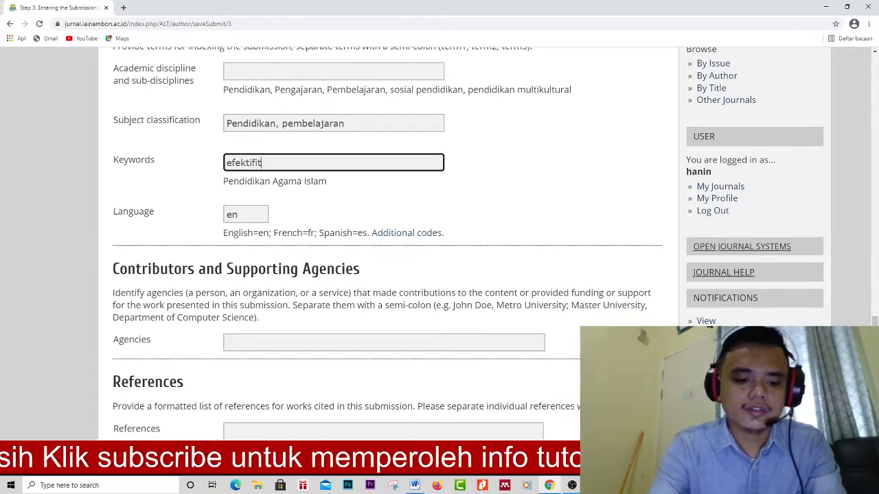
{"action": "type", "text": "as pembelajaran"}
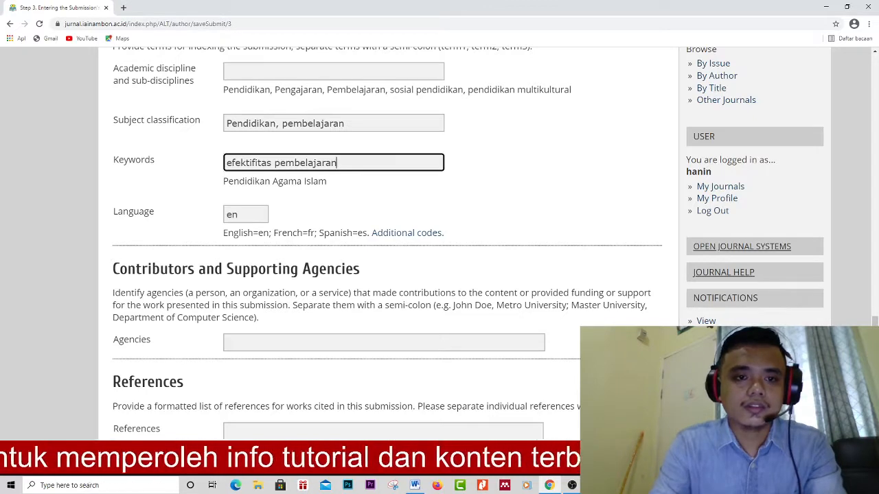
{"action": "type", "text": ","}
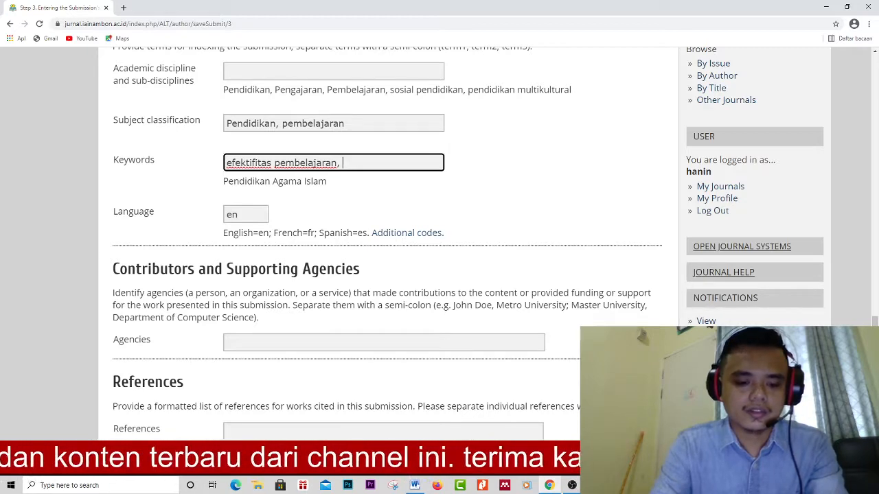
{"action": "type", "text": "covid"}
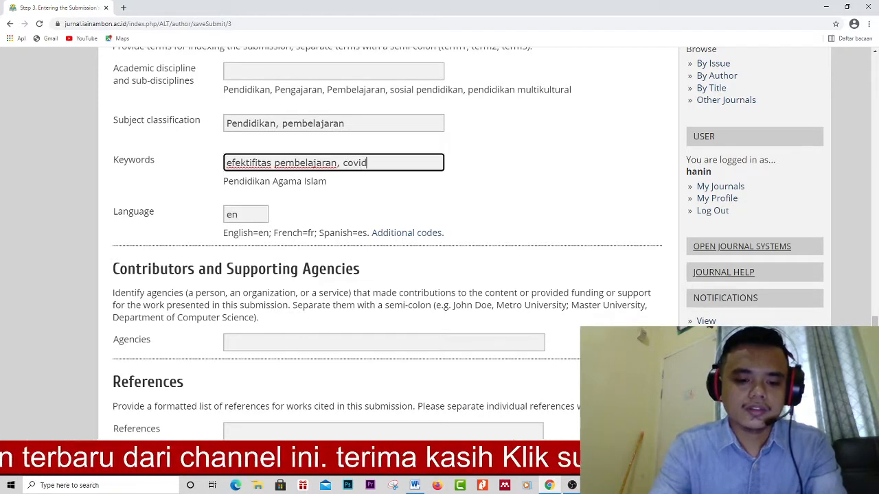
{"action": "type", "text": " 19"}
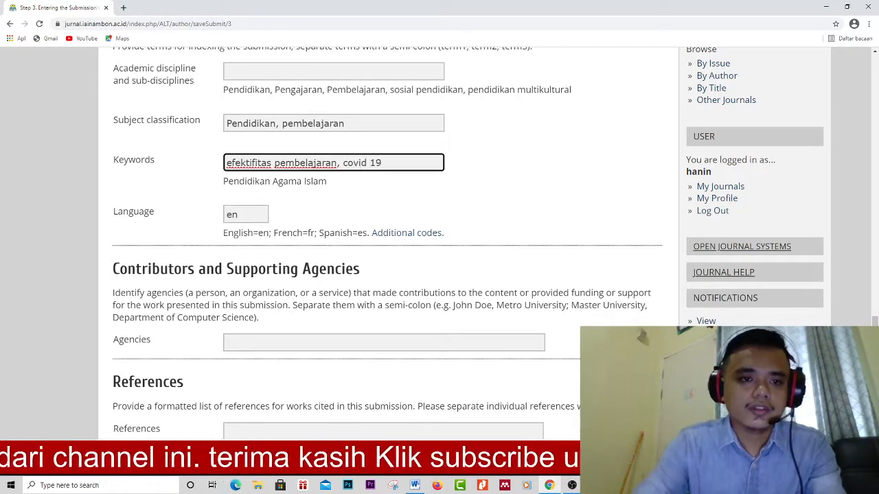
{"action": "scroll", "coordinate": [385, 240], "scroll_direction": "down", "scroll_amount": 2}
{"action": "scroll", "coordinate": [385, 240], "scroll_direction": "down", "scroll_amount": 3}
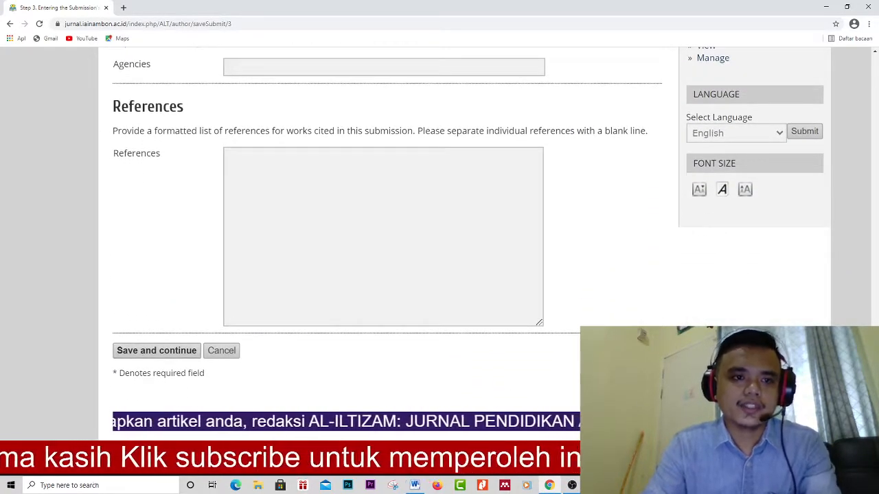
{"action": "left_click", "coordinate": [370, 230]}
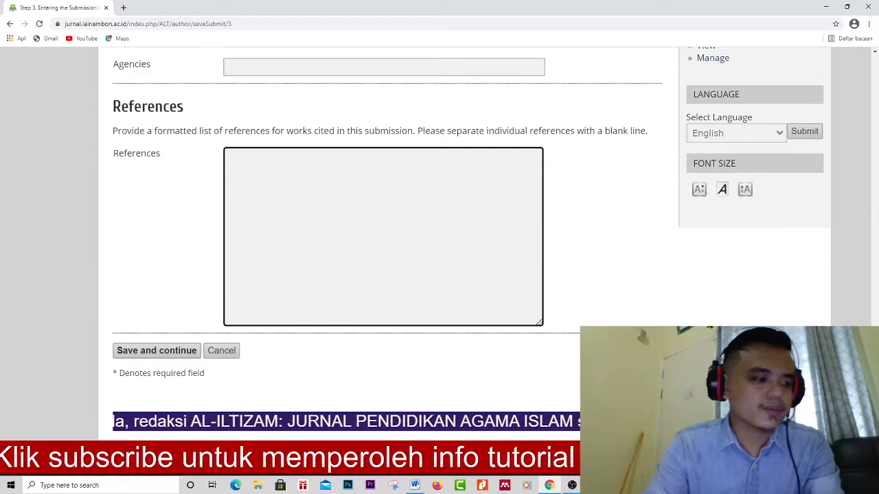